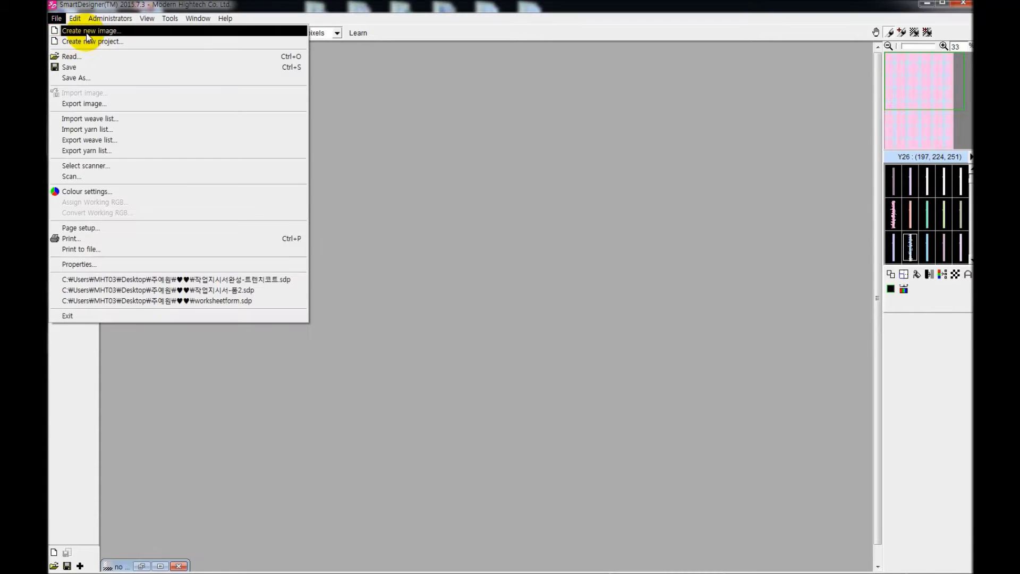
# Create a 15 by 21 inch weave image with a warp density of 40 yarns per inch and maximize its window
pyautogui.click(87, 31)
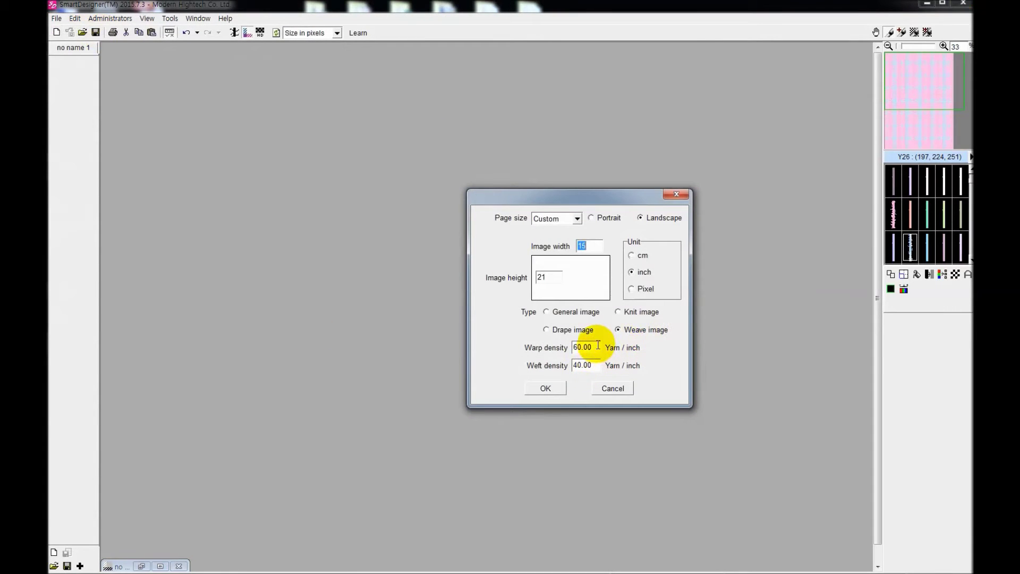
pyautogui.moveTo(598, 346); pyautogui.dragTo(546, 348)
pyautogui.write('40')
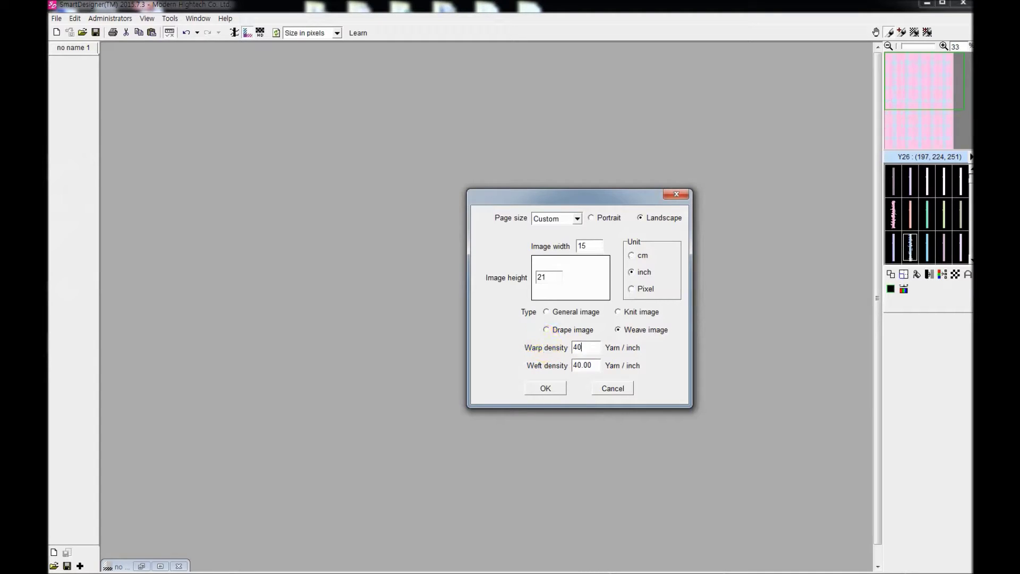
pyautogui.click(558, 385)
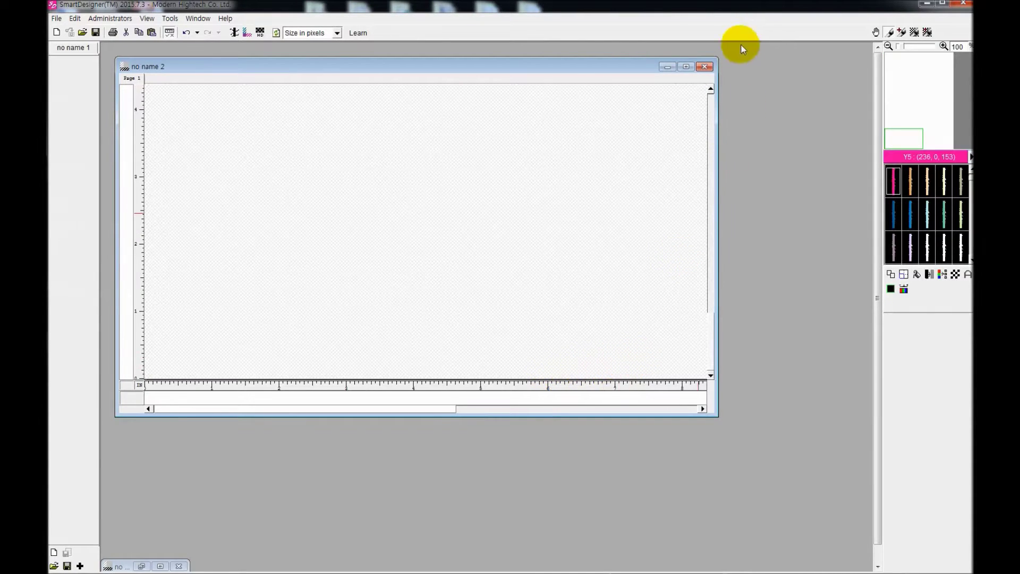
pyautogui.click(686, 67)
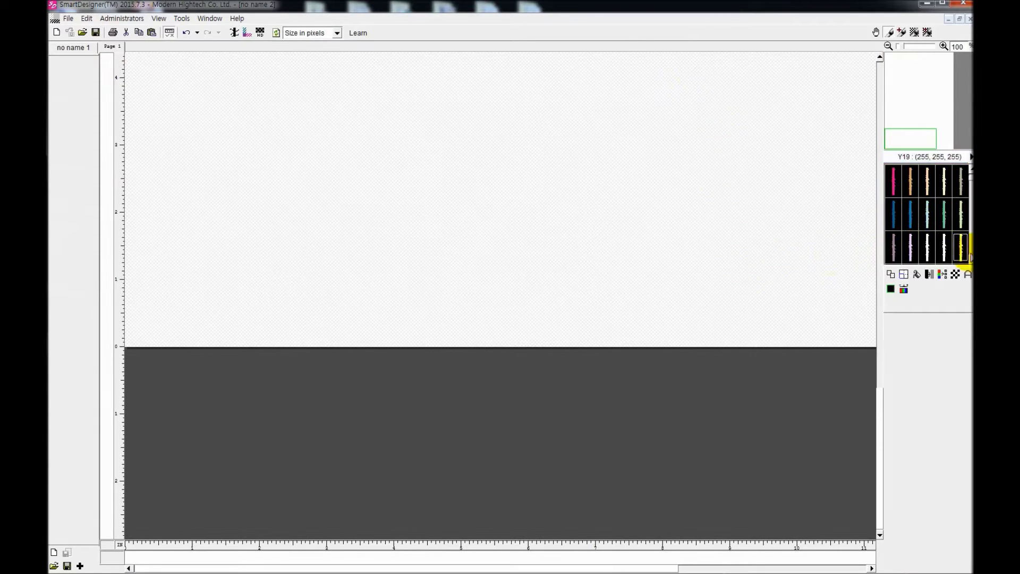
# Open the dark grey yarn Y2 for editing and increase its hair length
pyautogui.scroll(-1, 969, 253)
pyautogui.click(972, 260)
pyautogui.click(972, 260)
pyautogui.click(972, 260)
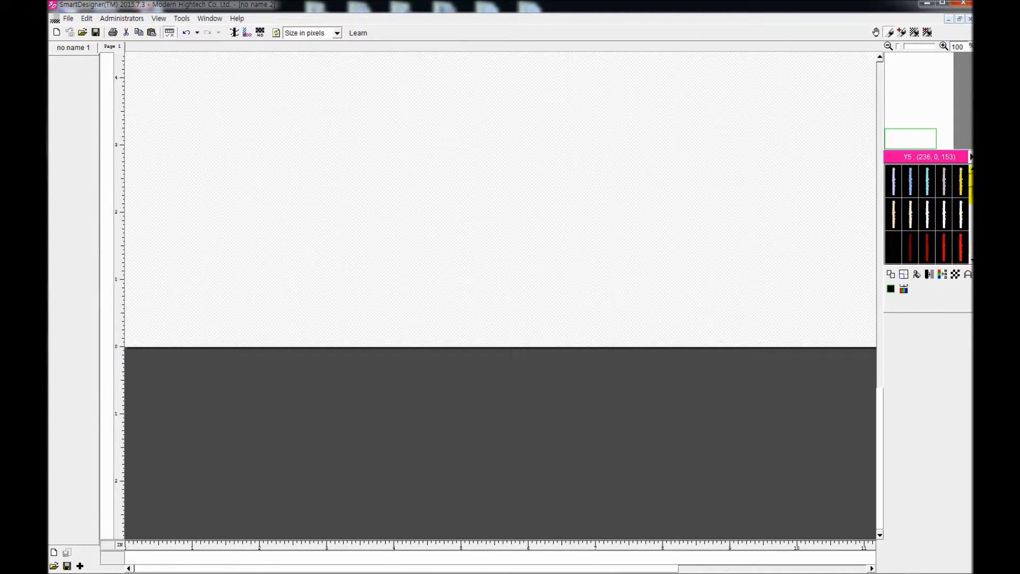
pyautogui.moveTo(972, 185); pyautogui.dragTo(972, 169)
pyautogui.doubleClick(929, 182)
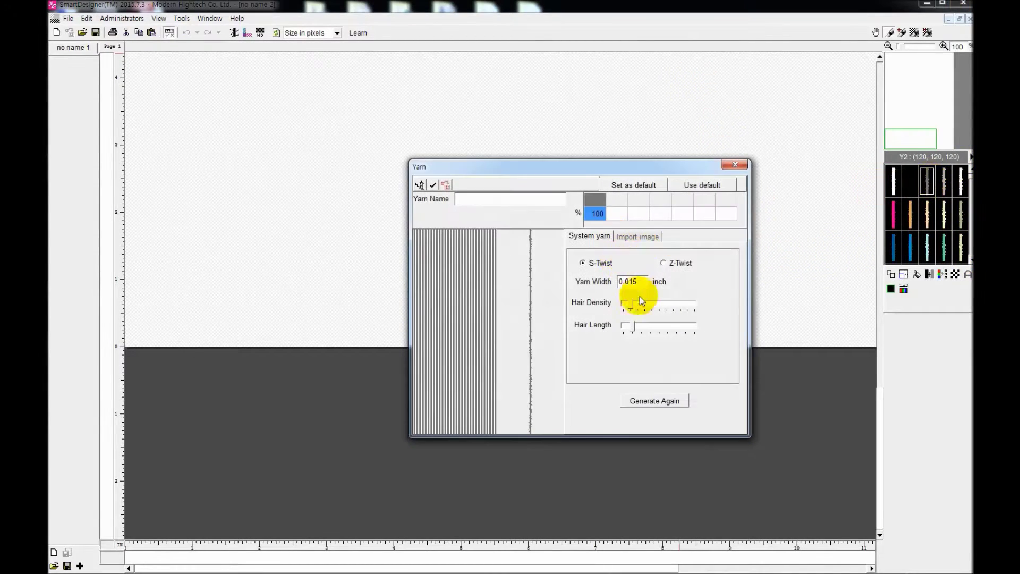
pyautogui.click(647, 325)
pyautogui.moveTo(647, 325); pyautogui.dragTo(651, 324)
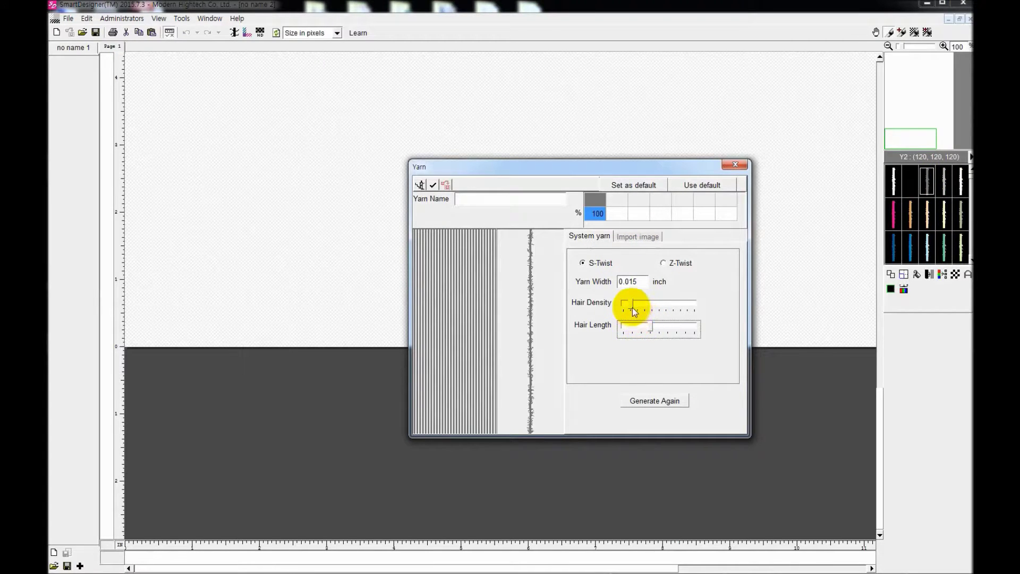
pyautogui.click(632, 306)
# Add a pale blue second colour, RGB 236, 244, 252, to the dark grey yarn
pyautogui.click(596, 201)
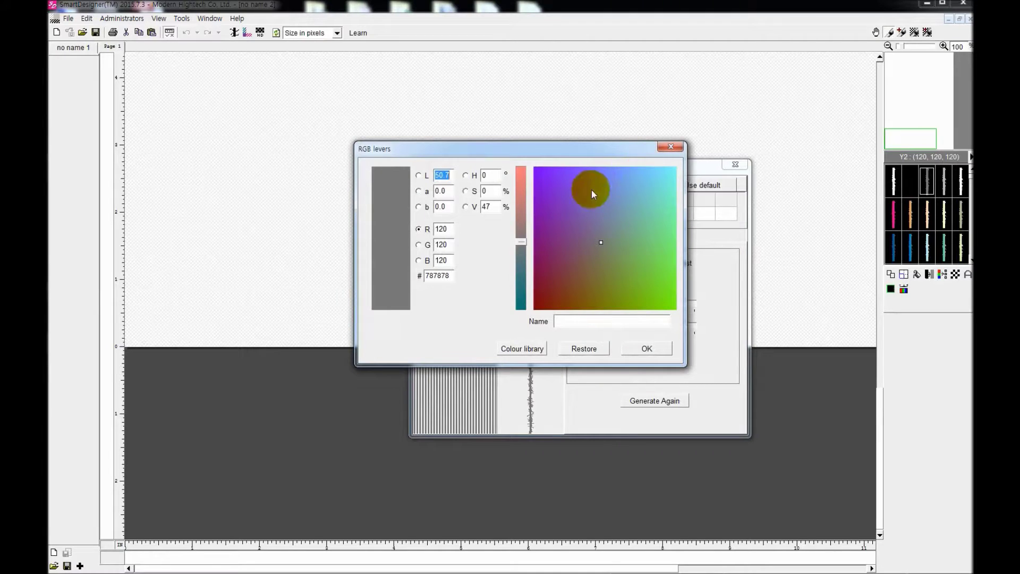
pyautogui.click(667, 151)
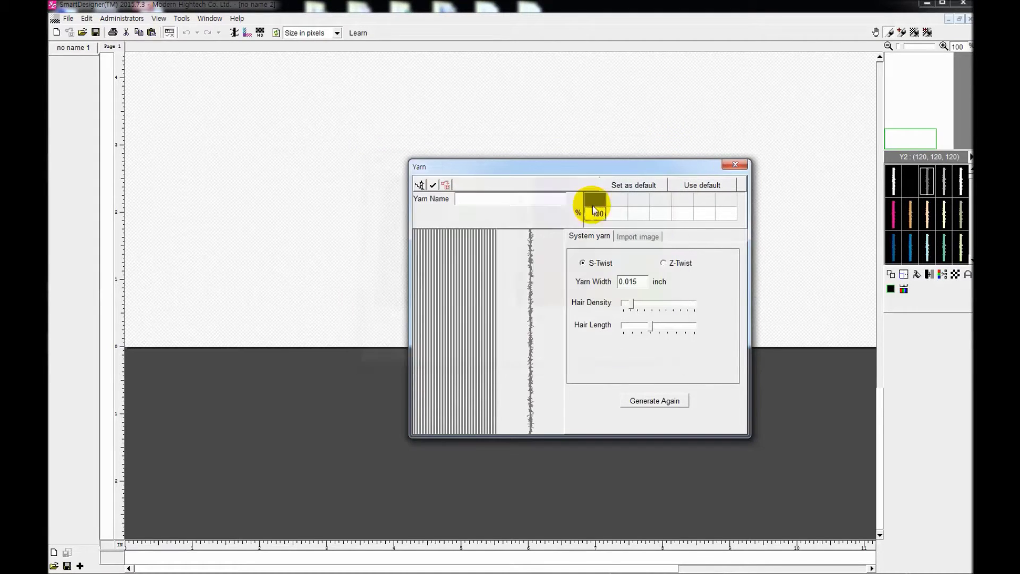
pyautogui.click(627, 212)
pyautogui.click(661, 174)
pyautogui.click(519, 174)
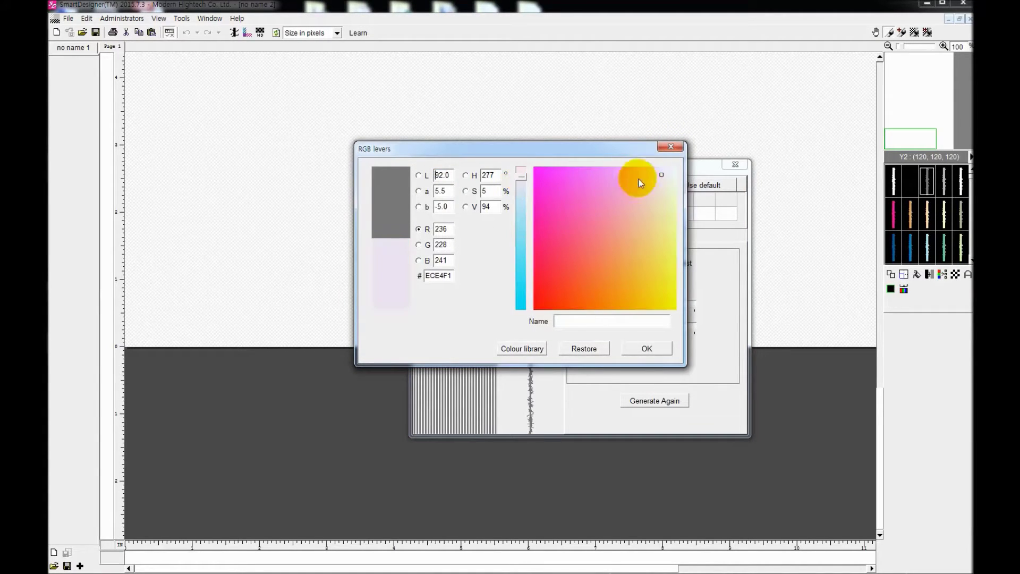
pyautogui.click(671, 168)
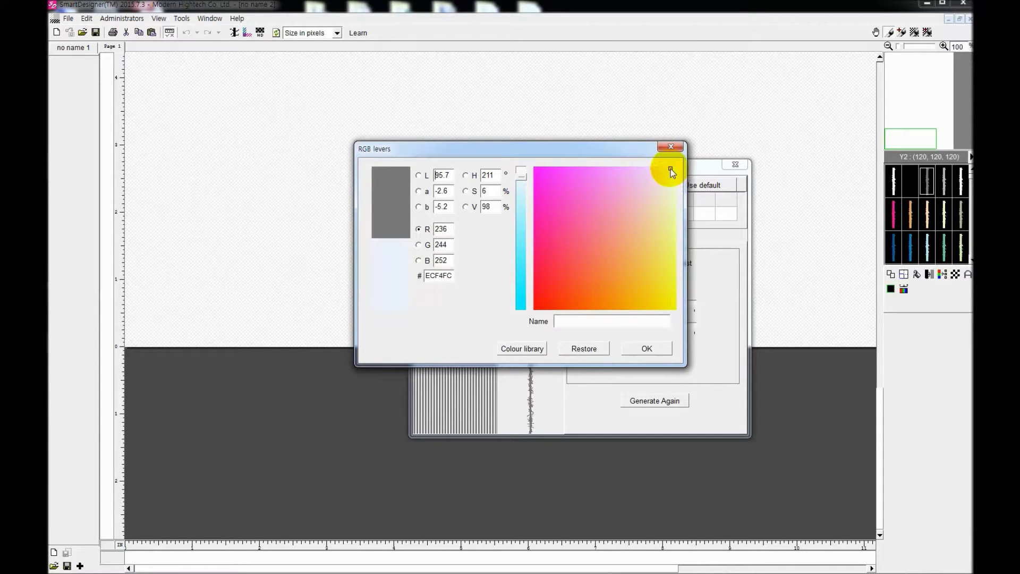
pyautogui.click(666, 346)
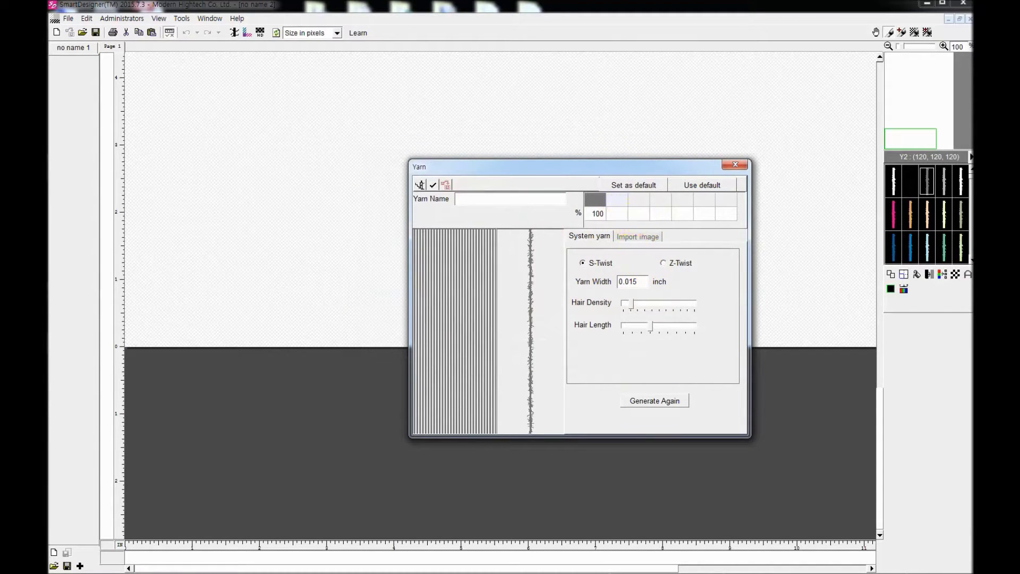
# Set the pale blue share to 20% and lay the yarn as a warp stripe about 1.5 inches wide from the origin
pyautogui.click(633, 219)
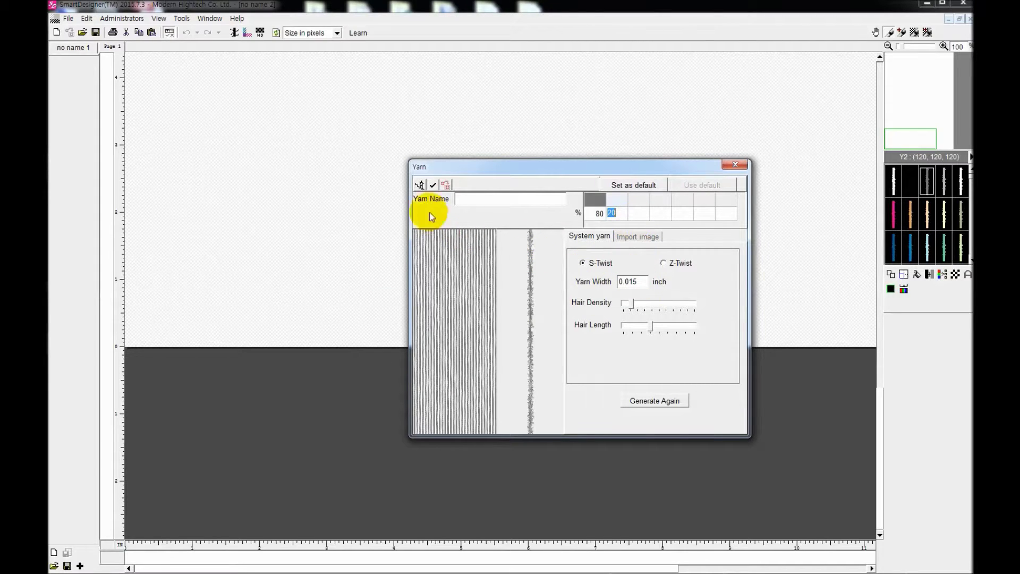
pyautogui.click(434, 186)
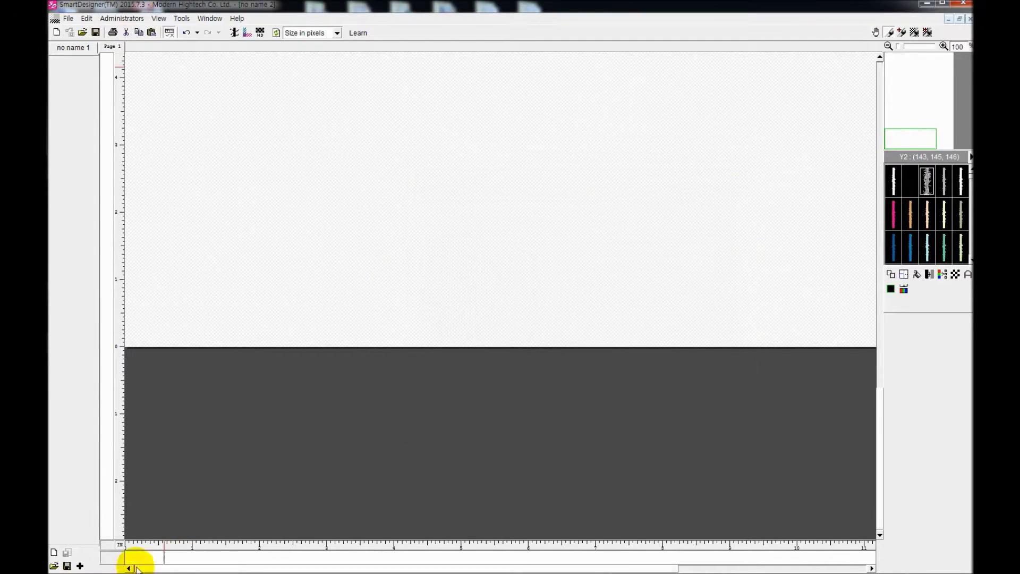
pyautogui.moveTo(124, 556); pyautogui.dragTo(228, 568)
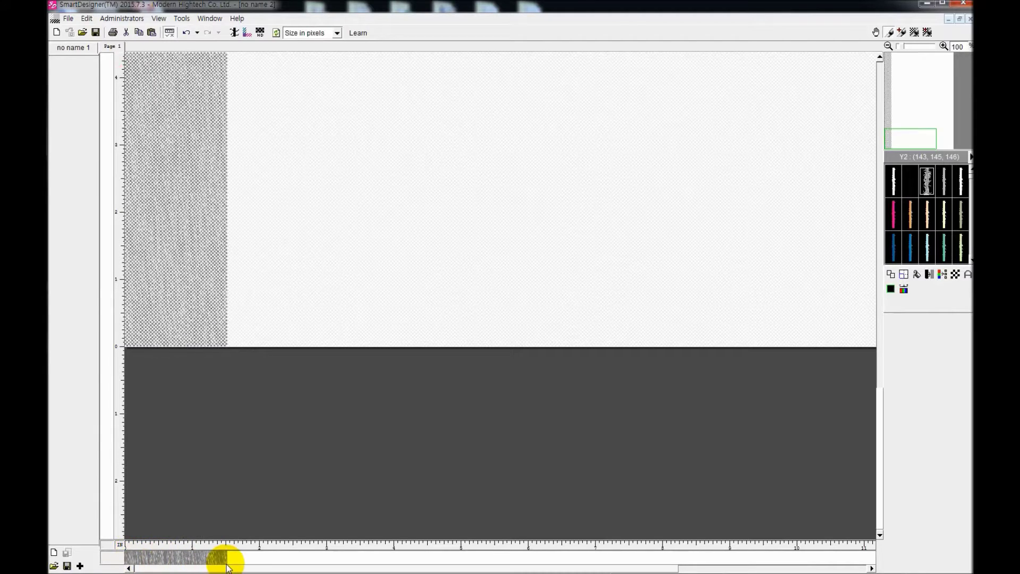
# Slightly raise the light grey yarn Y3's hair length and density, and lay it as a warp stripe about 0.6 inch wide beside the first
pyautogui.doubleClick(931, 186)
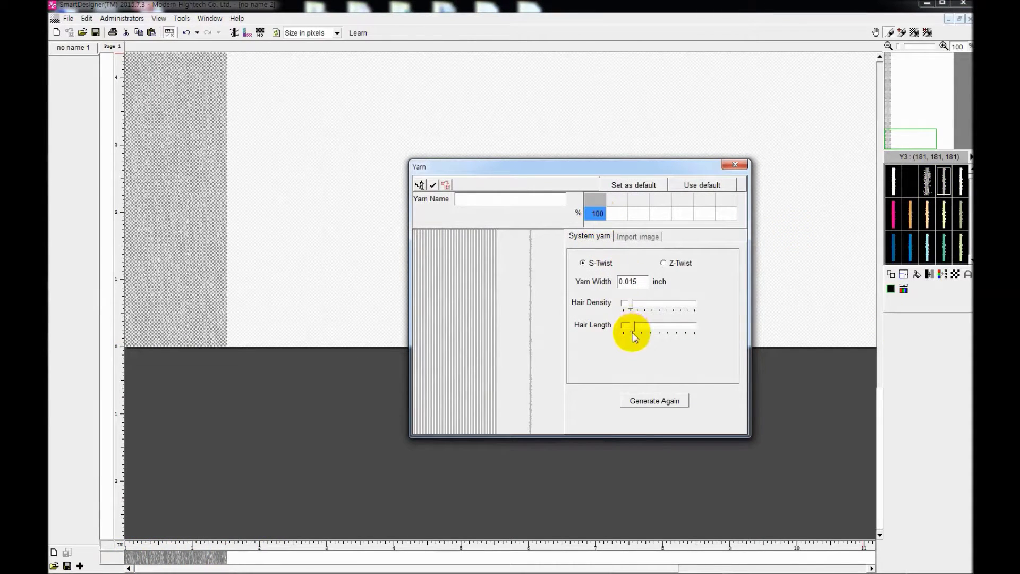
pyautogui.click(634, 325)
pyautogui.click(637, 311)
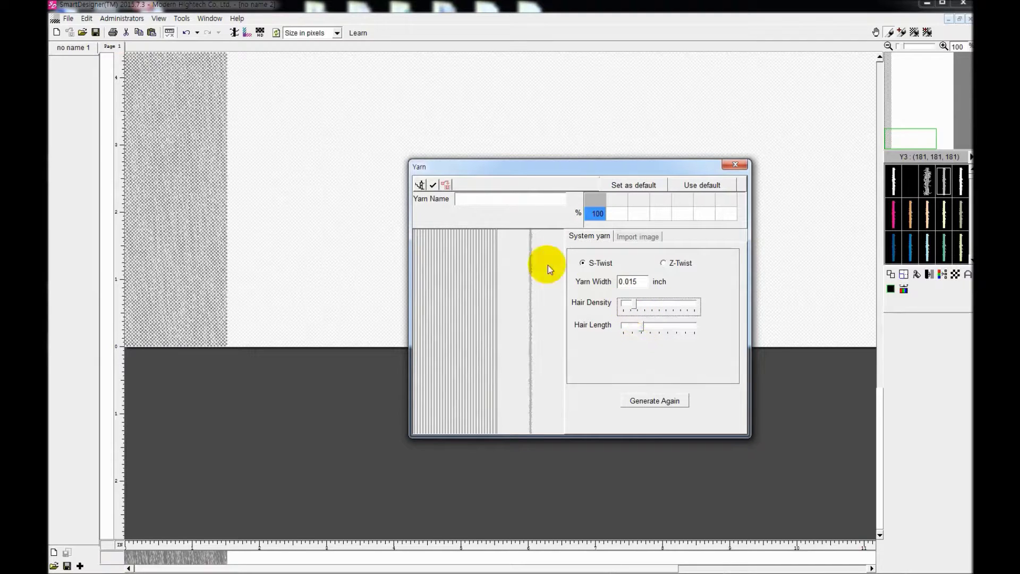
pyautogui.click(432, 186)
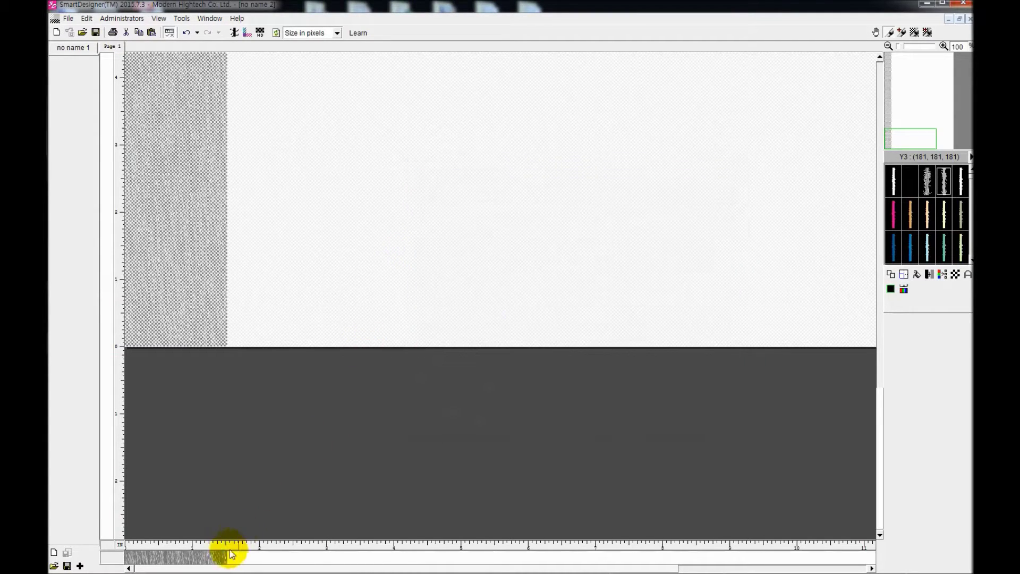
pyautogui.moveTo(223, 555); pyautogui.dragTo(264, 561)
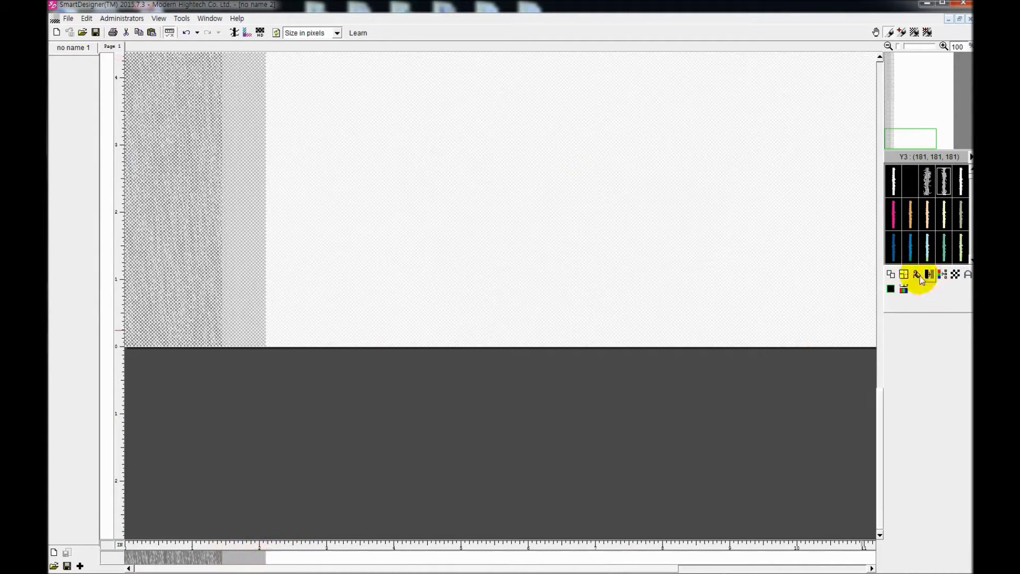
# Copy the warp stripe sequence to the weft and repeat the check pattern across the whole image
pyautogui.click(891, 274)
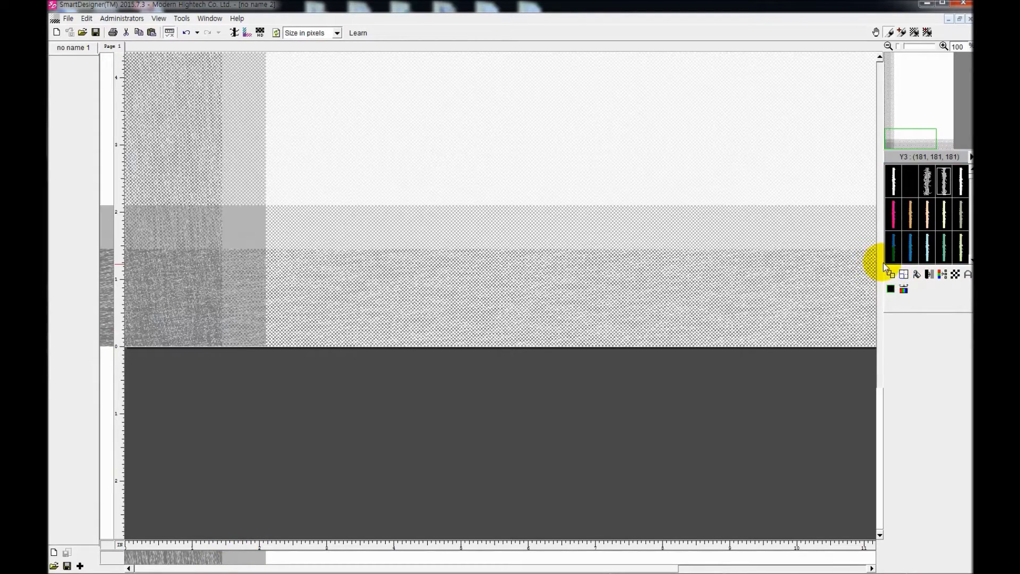
pyautogui.click(899, 251)
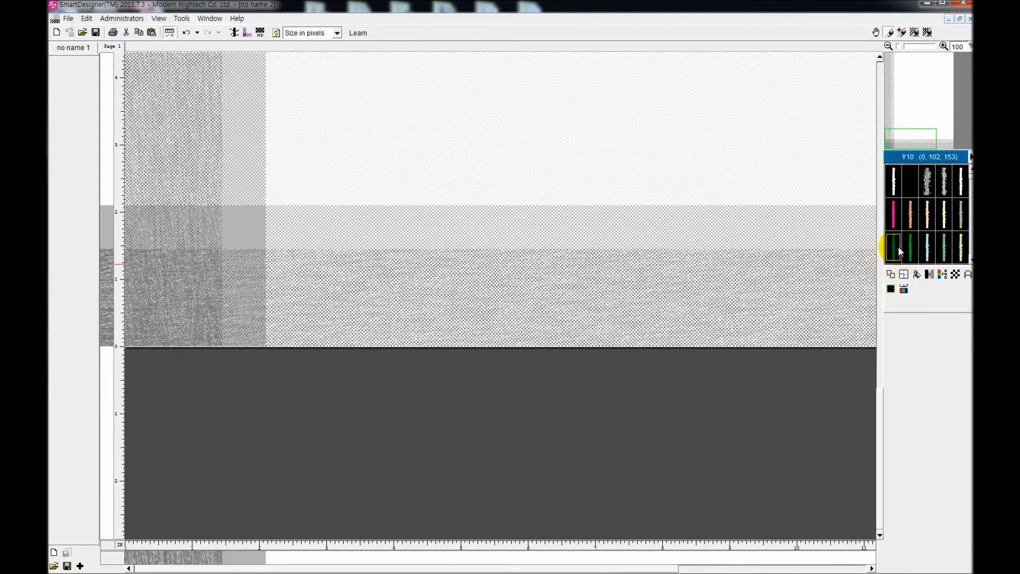
pyautogui.click(249, 33)
pyautogui.scroll(5, 399, 274)
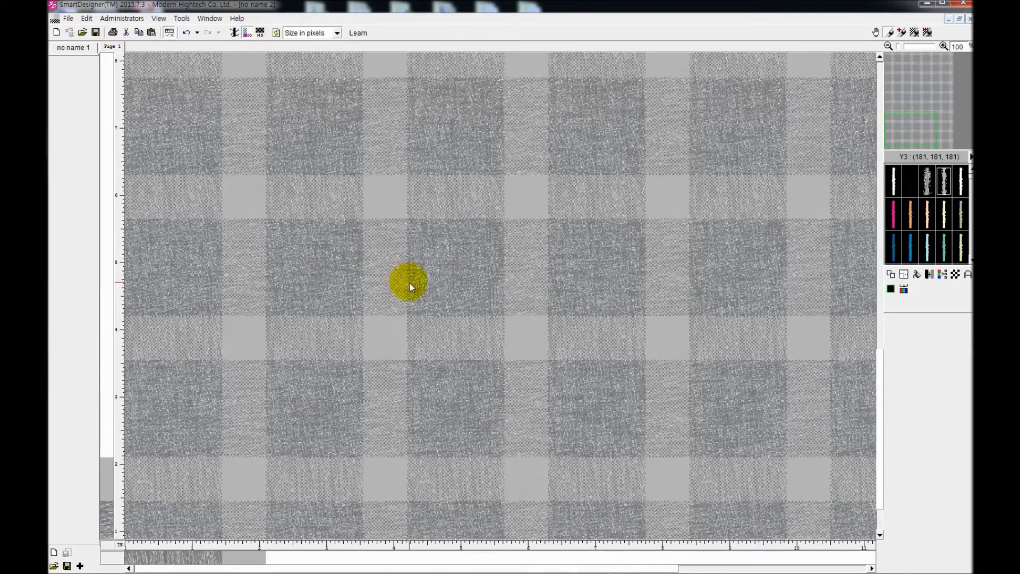
pyautogui.scroll(-2, 410, 286)
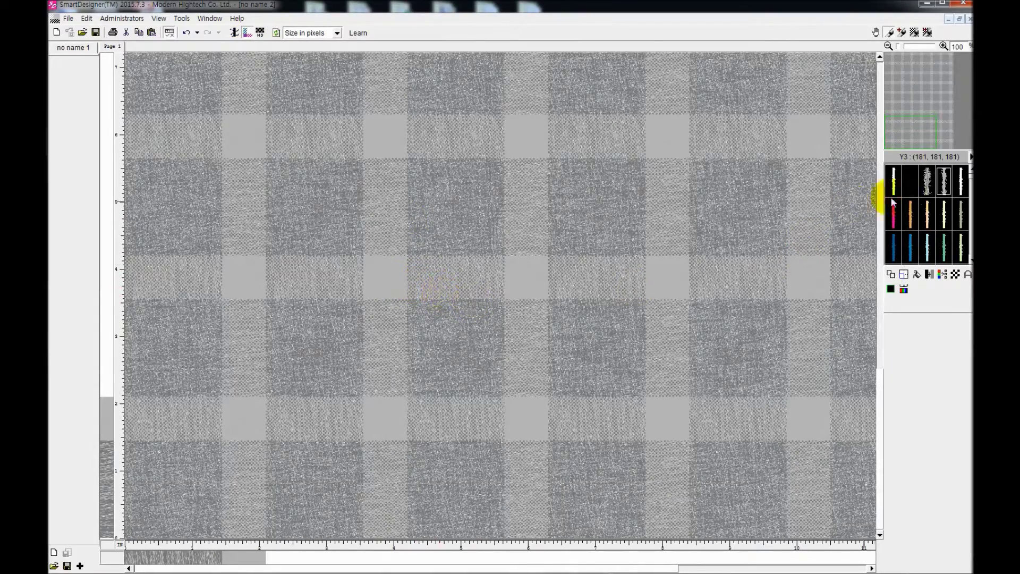
# Open the black yarn Y1 and pick a light blue, RGB 152, 195, 223, for its second colour
pyautogui.click(917, 191)
pyautogui.doubleClick(916, 190)
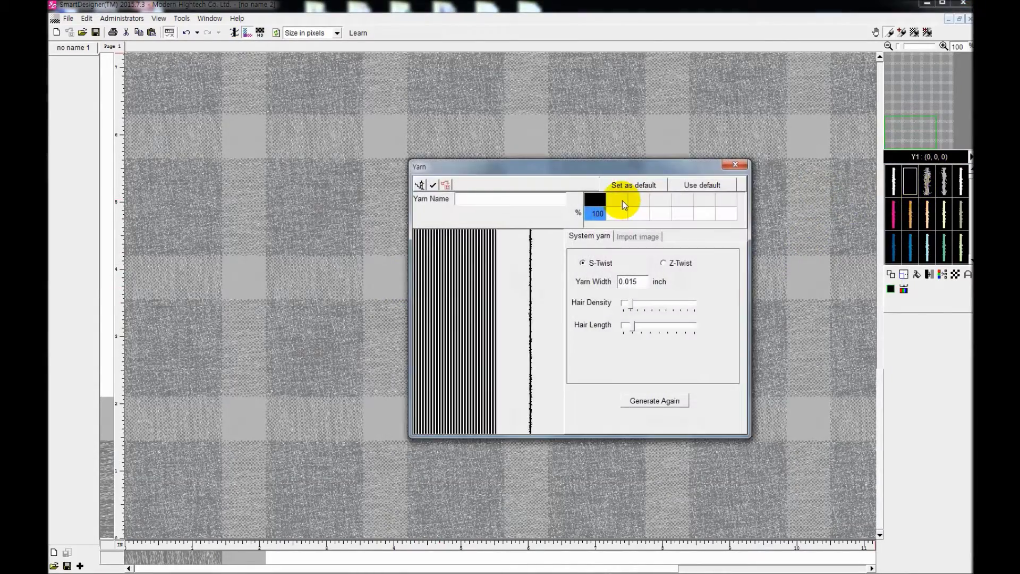
pyautogui.rightClick(623, 200)
pyautogui.click(635, 207)
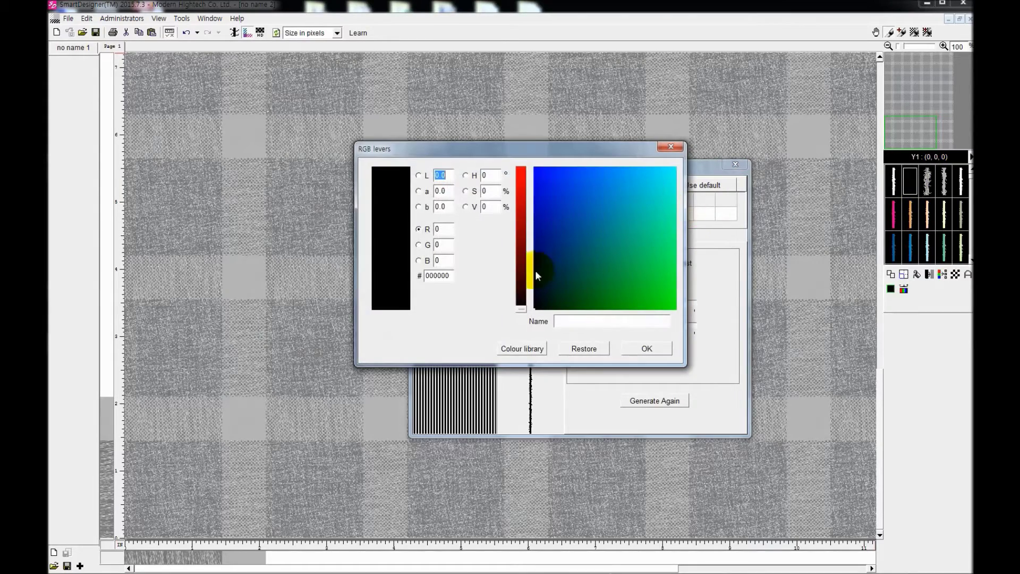
pyautogui.click(521, 290)
pyautogui.moveTo(536, 279); pyautogui.dragTo(524, 227)
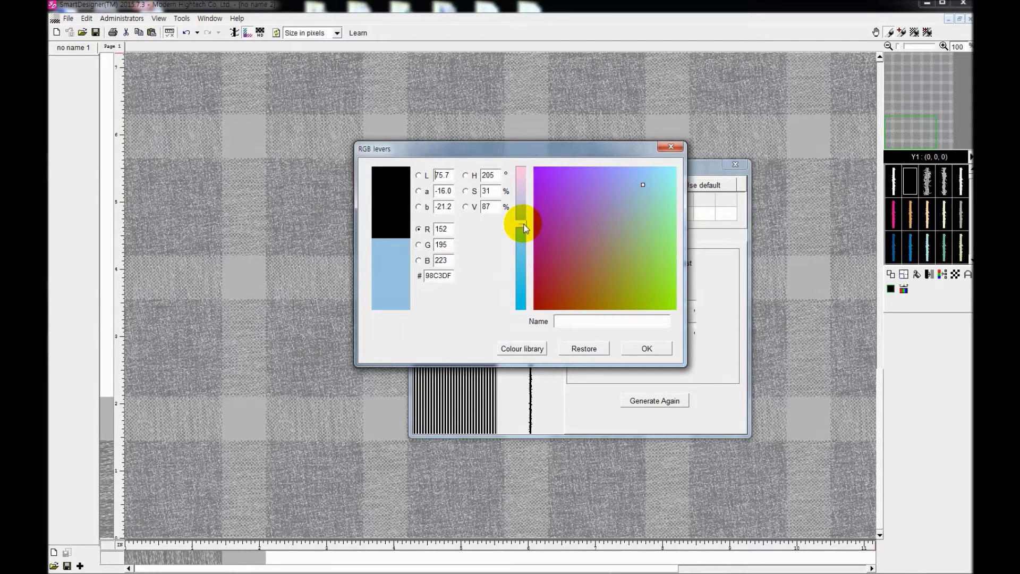
# Assign Cool Gray 11 C from the PANTONE(R) solid coated library as the black yarn's second colour
pyautogui.click(536, 348)
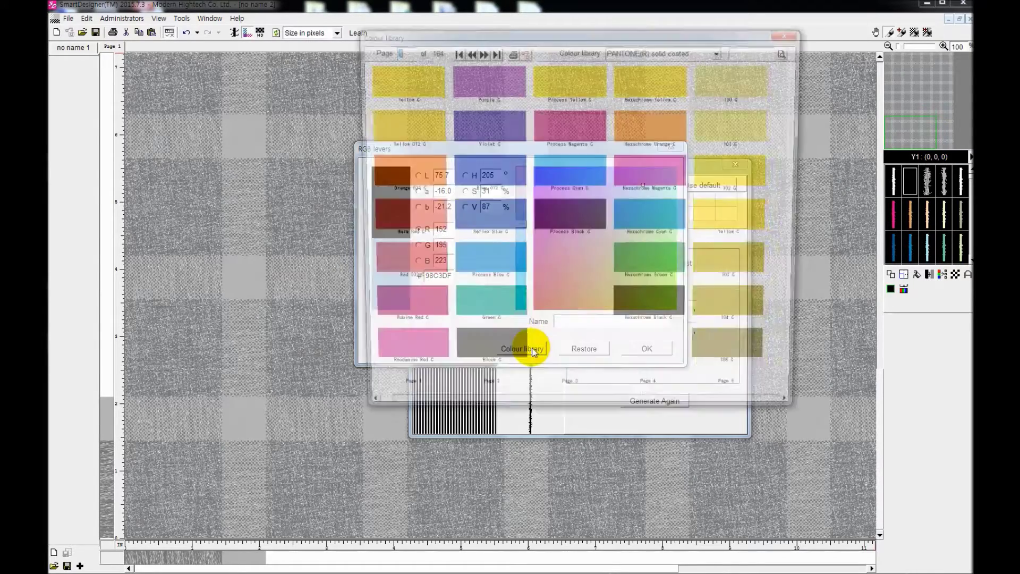
pyautogui.click(482, 52)
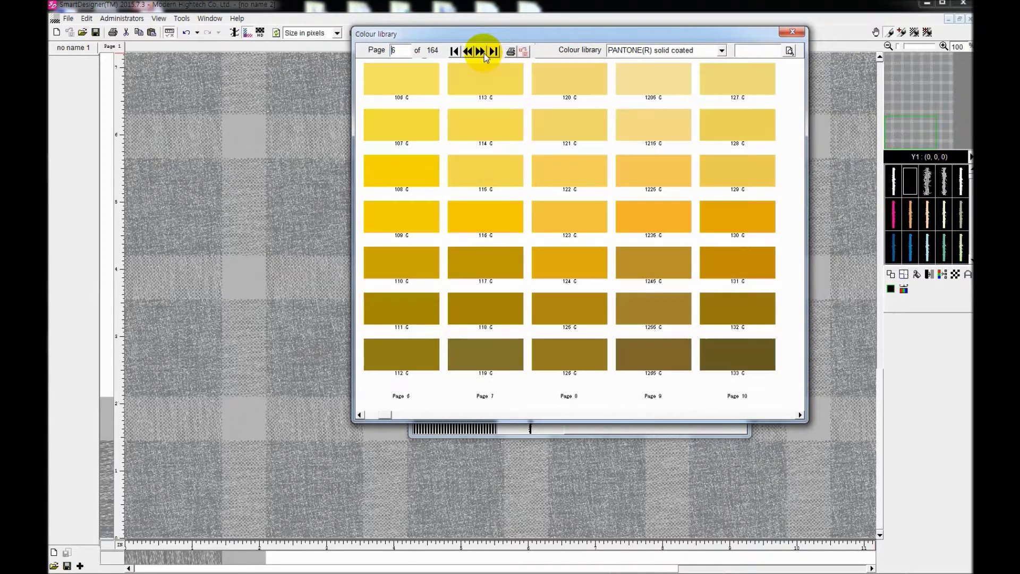
pyautogui.click(481, 52)
pyautogui.click(481, 52)
pyautogui.click(481, 51)
pyautogui.click(482, 52)
pyautogui.click(481, 52)
pyautogui.click(481, 52)
pyautogui.click(481, 52)
pyautogui.click(481, 52)
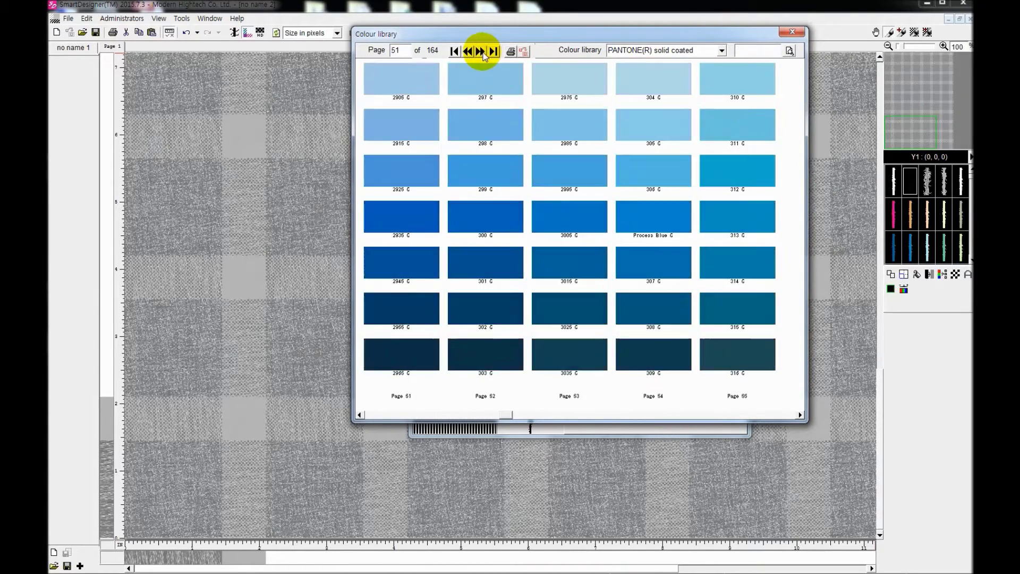
pyautogui.click(481, 51)
pyautogui.click(482, 51)
pyautogui.click(481, 52)
pyautogui.click(481, 51)
pyautogui.click(482, 52)
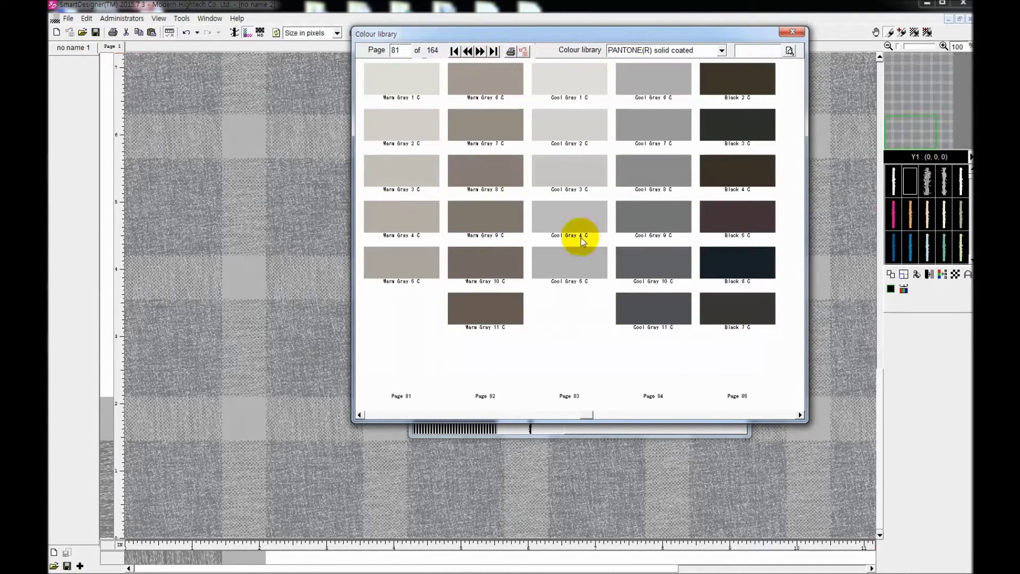
pyautogui.click(648, 311)
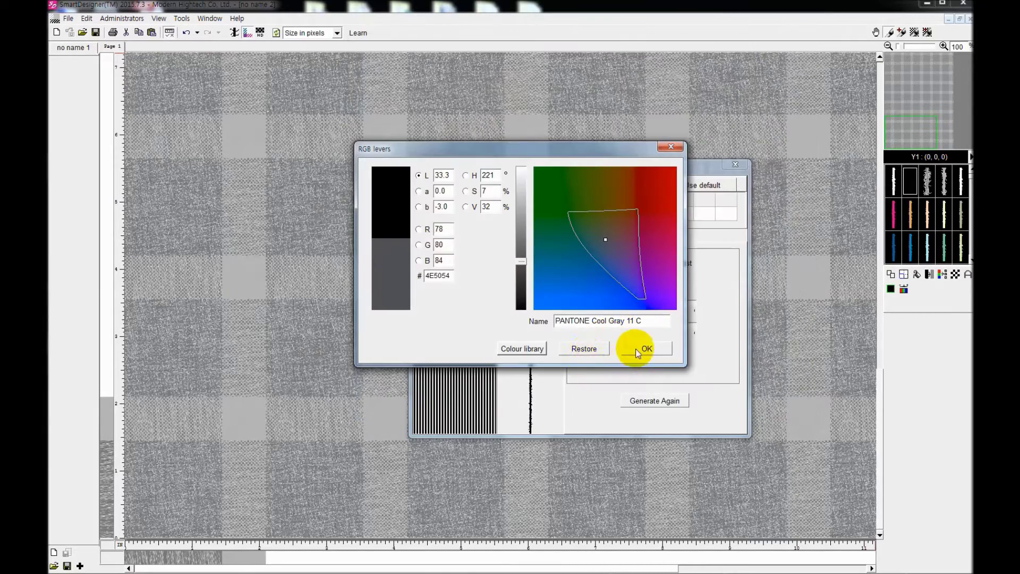
pyautogui.click(639, 348)
# Set the black yarn Y1's second colour share to 80%, raise its hair length and slightly its hair density, and apply
pyautogui.click(623, 215)
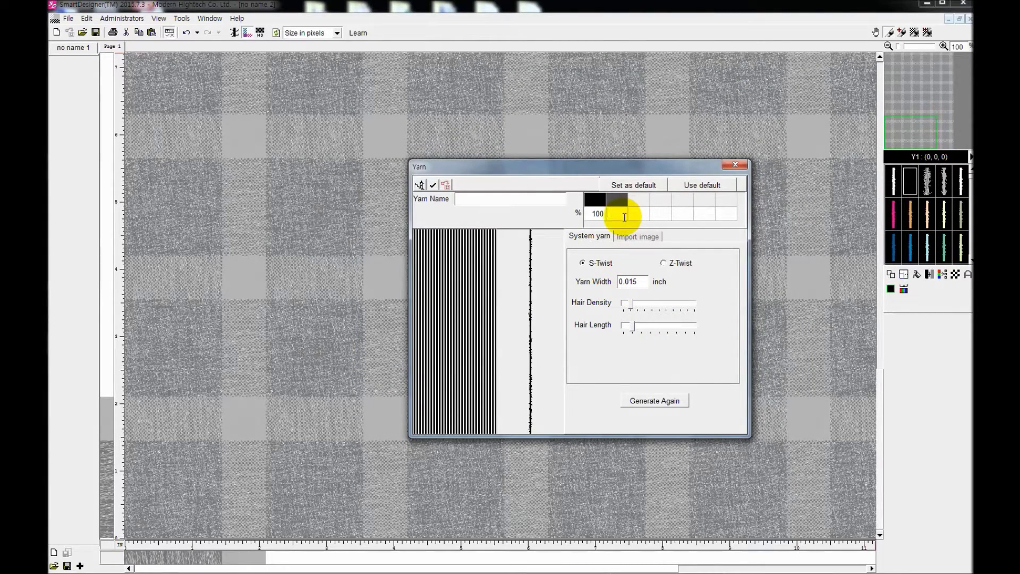
pyautogui.write('80')
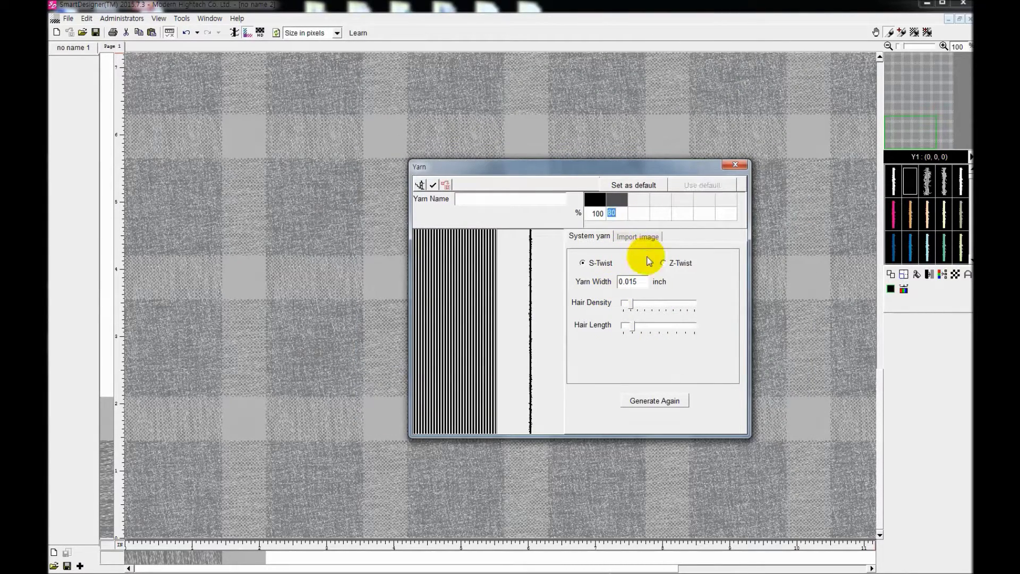
pyautogui.click(642, 325)
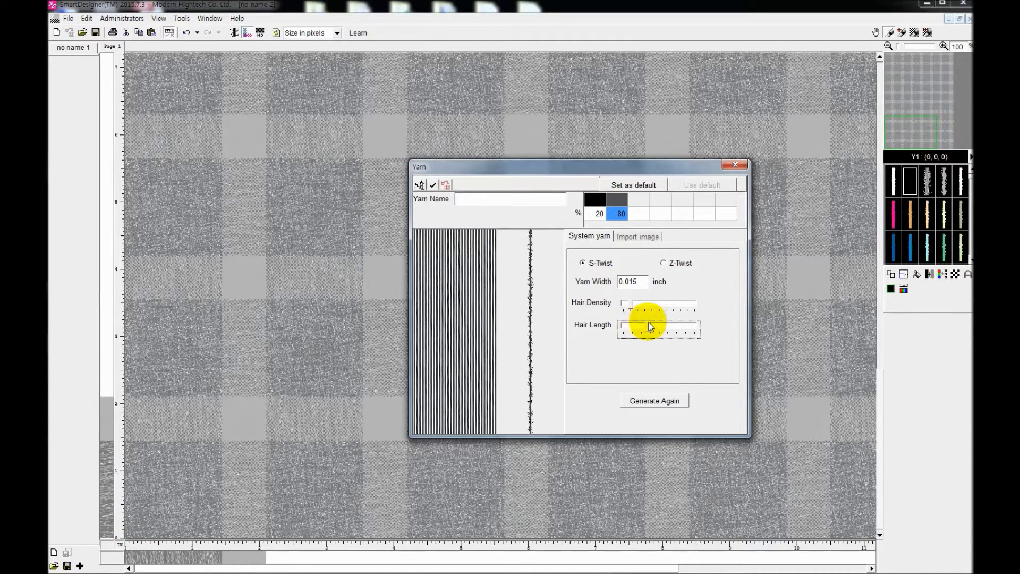
pyautogui.click(649, 326)
pyautogui.click(632, 304)
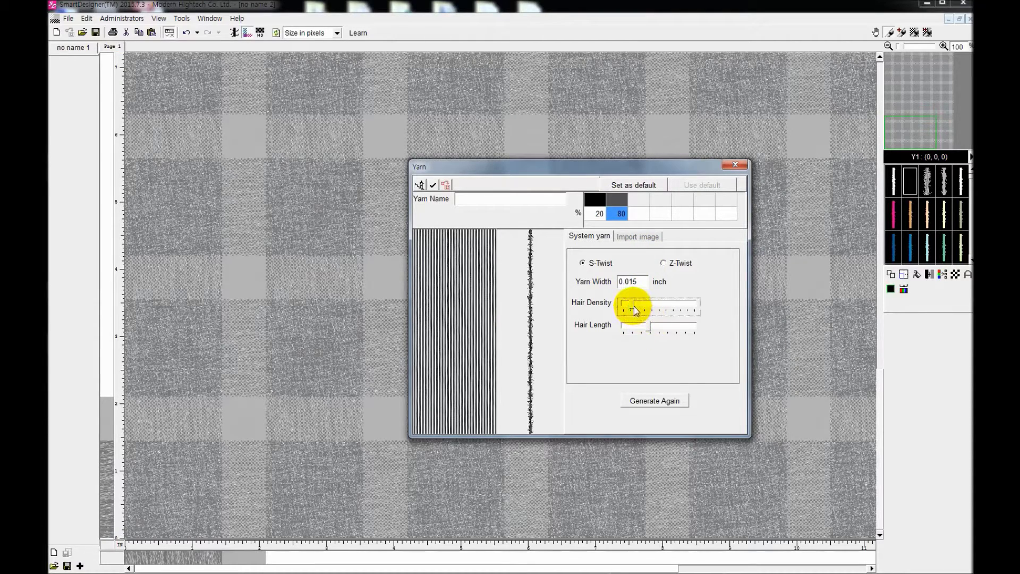
pyautogui.click(431, 186)
# Add a dark Y1 stripe about 0.2 inch wide in warp and weft, and extend the warp stripe to about 1.6 inches
pyautogui.click(205, 556)
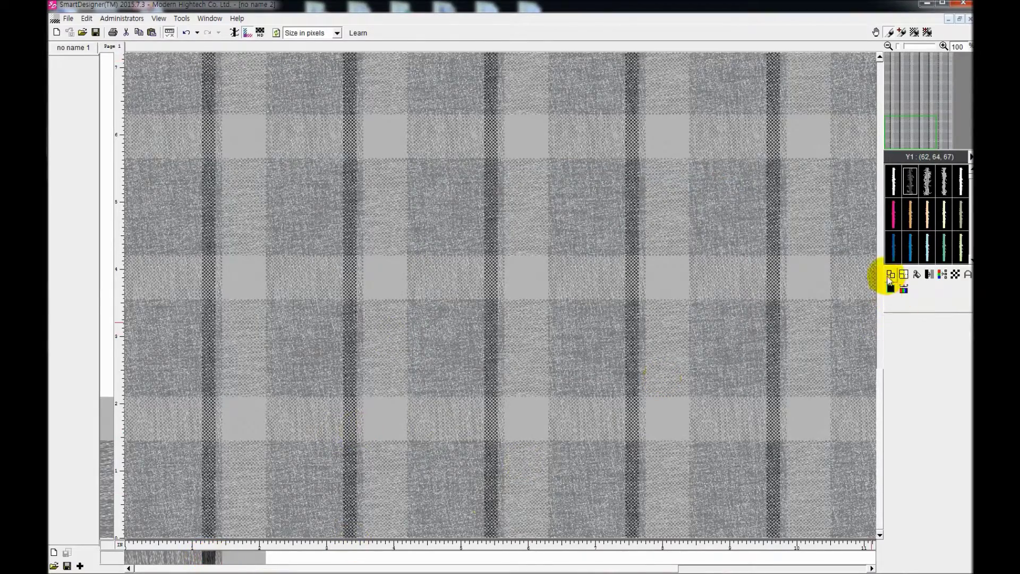
pyautogui.click(890, 275)
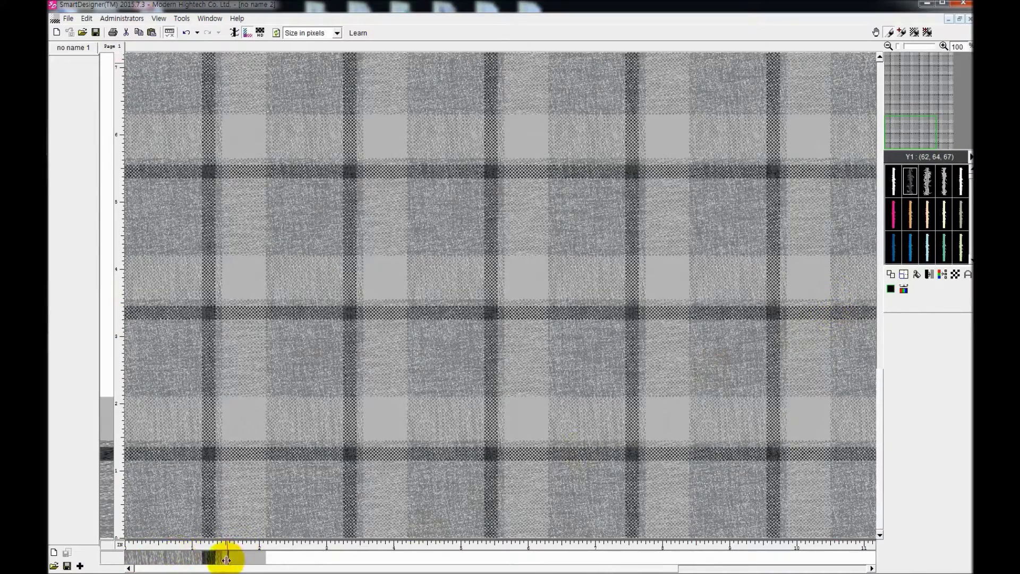
pyautogui.moveTo(226, 560)
pyautogui.mouseDown()
pyautogui.moveTo(206, 556)
pyautogui.moveTo(310, 558)
pyautogui.mouseUp()
# Raise the white yarn Y4's hair length and slightly increase its hair density
pyautogui.click(961, 191)
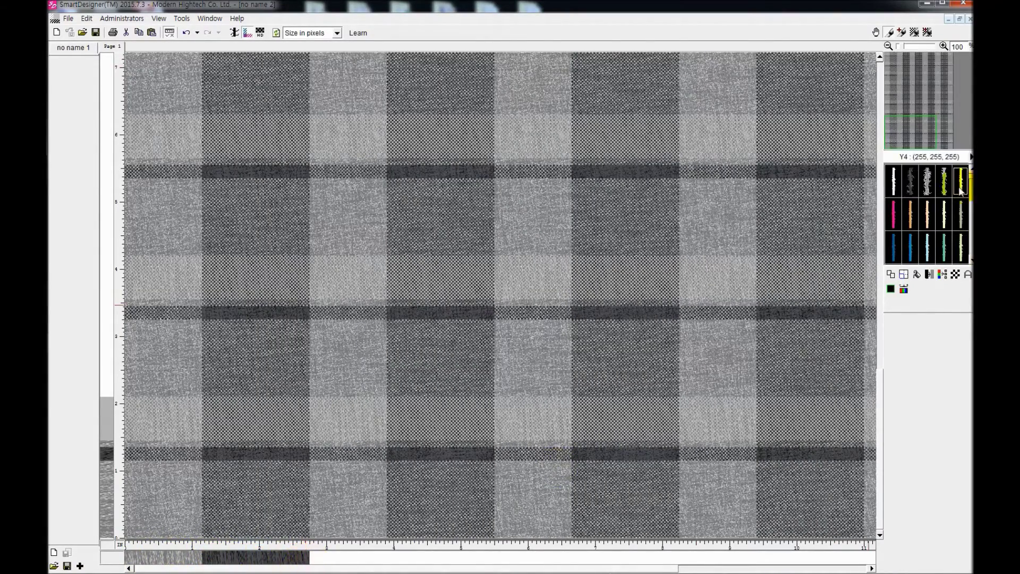
pyautogui.doubleClick(951, 191)
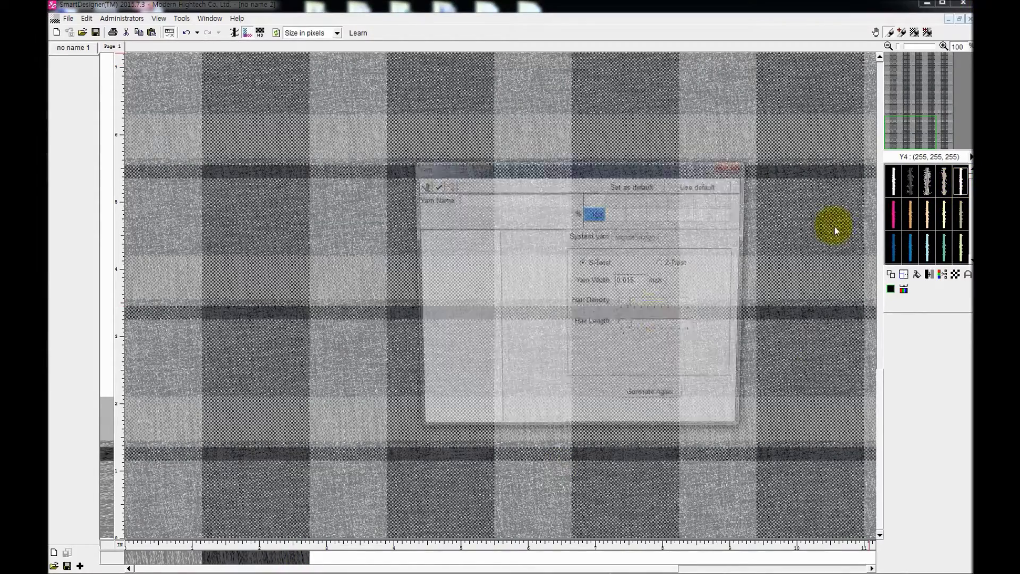
pyautogui.moveTo(639, 329); pyautogui.dragTo(650, 327)
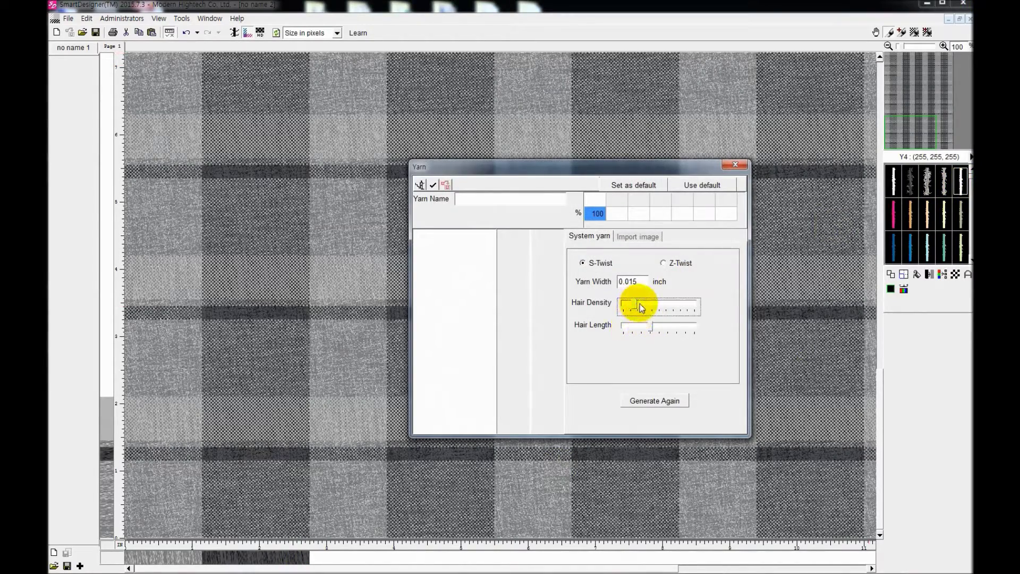
pyautogui.click(434, 185)
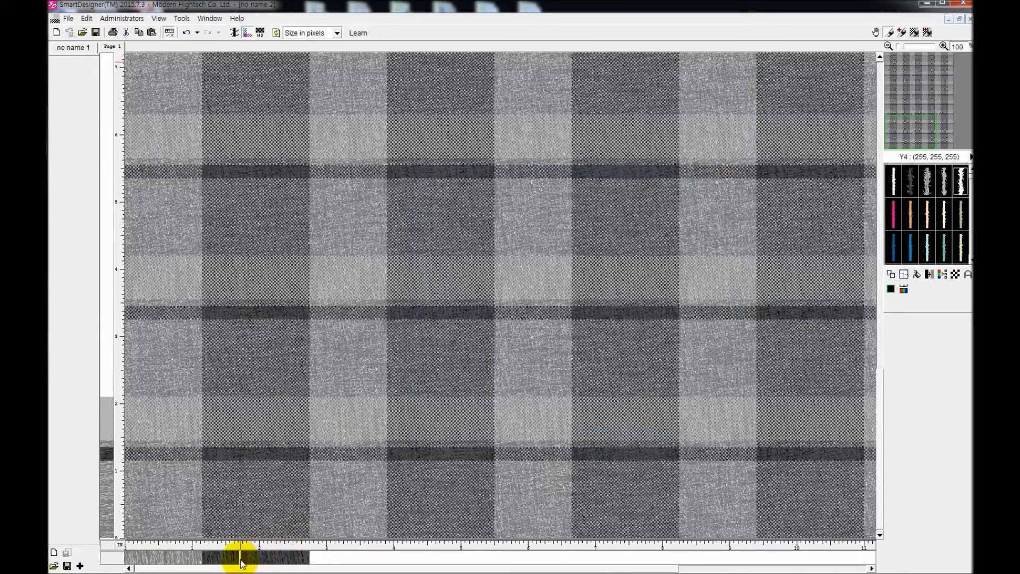
# Lay white Y4 warp stripes about 0.68, 0.15 and 0.05 inch wide, and copy the warp sequence to the weft
pyautogui.moveTo(239, 555); pyautogui.dragTo(285, 556)
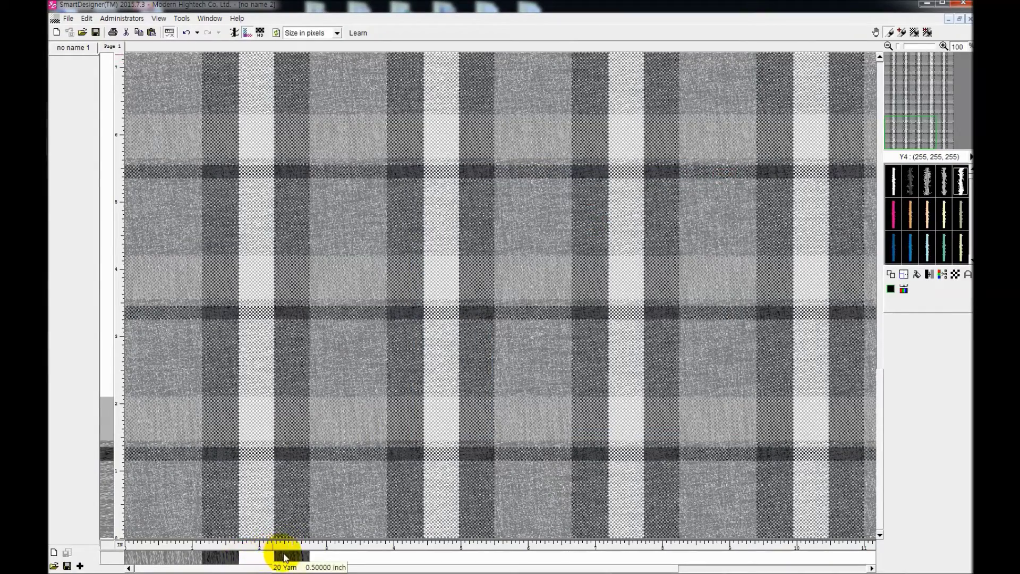
pyautogui.moveTo(179, 556); pyautogui.dragTo(190, 556)
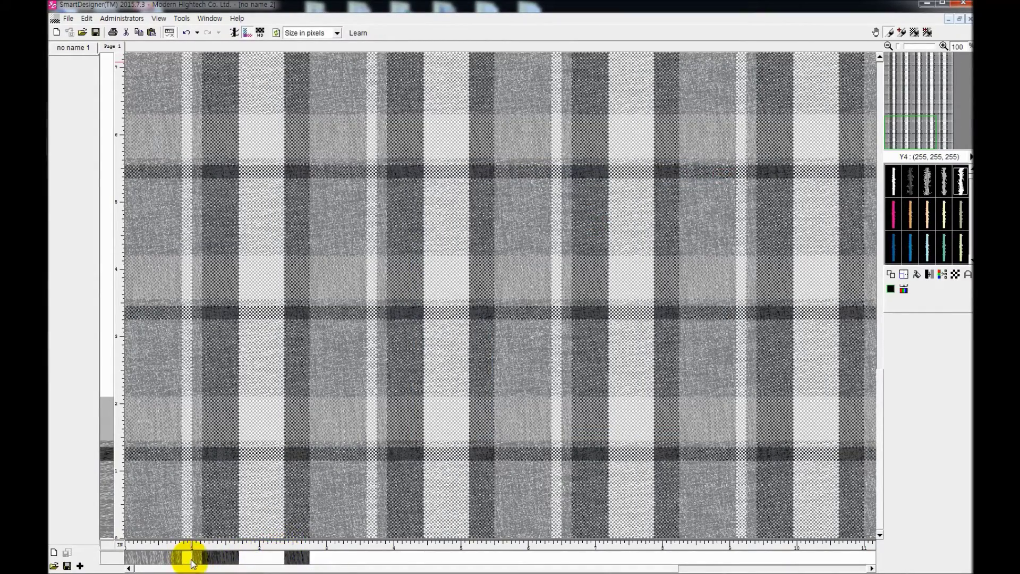
pyautogui.click(299, 558)
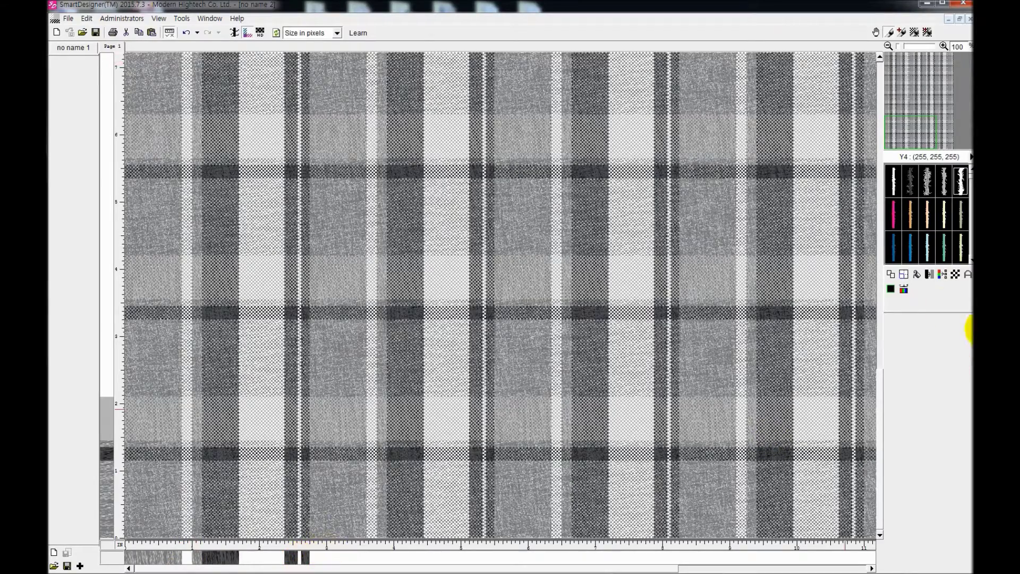
pyautogui.click(891, 274)
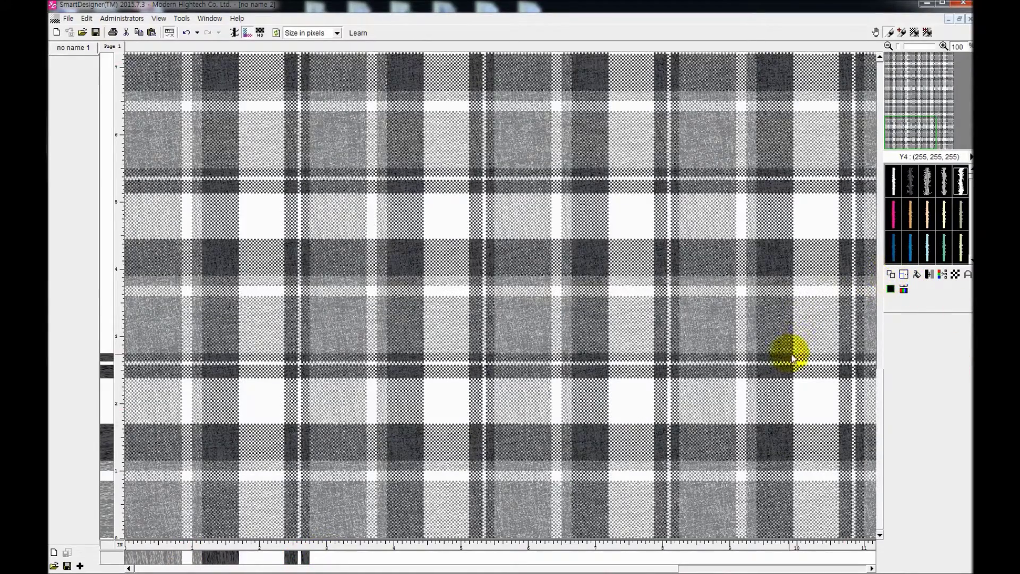
# Turn on the realistic yarn display for the checked fabric
pyautogui.click(928, 192)
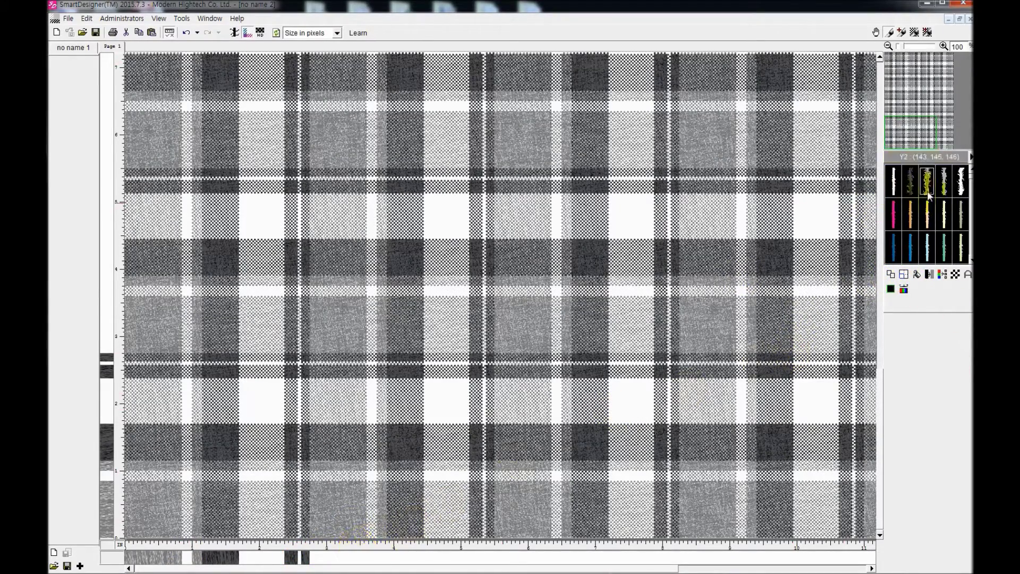
pyautogui.click(234, 32)
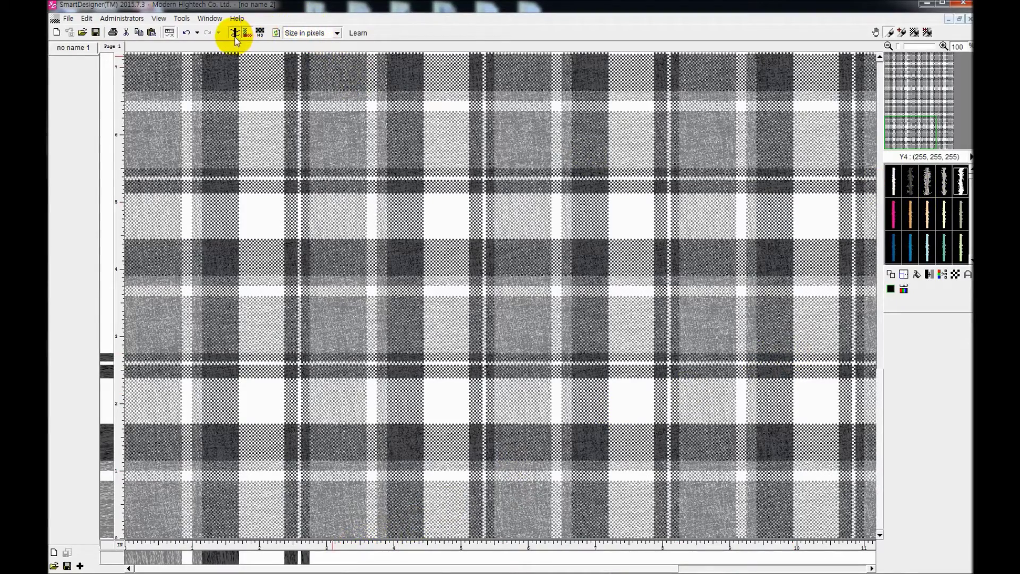
# Edit the warp sequence so its first three stripes, Yarn 2, Yarn 4 and Yarn 2, have 50, 3 and 30 yarns
pyautogui.rightClick(250, 563)
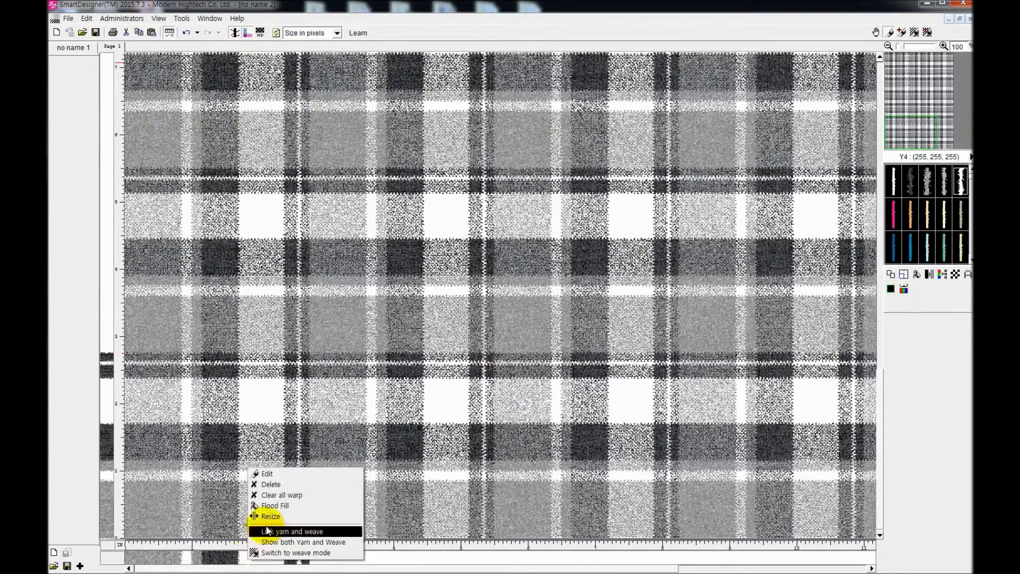
pyautogui.click(285, 477)
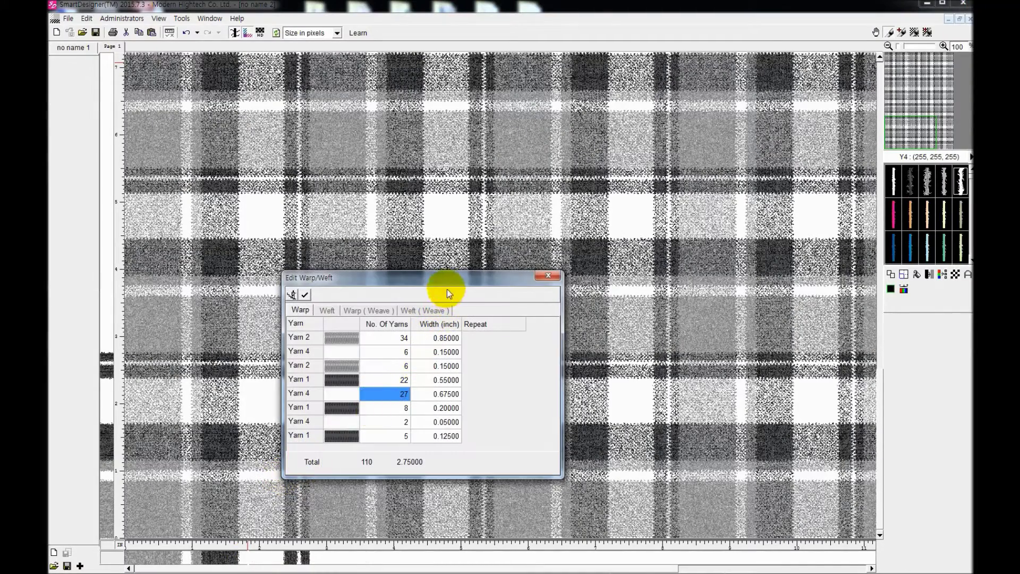
pyautogui.moveTo(447, 289); pyautogui.dragTo(698, 278)
pyautogui.click(653, 328)
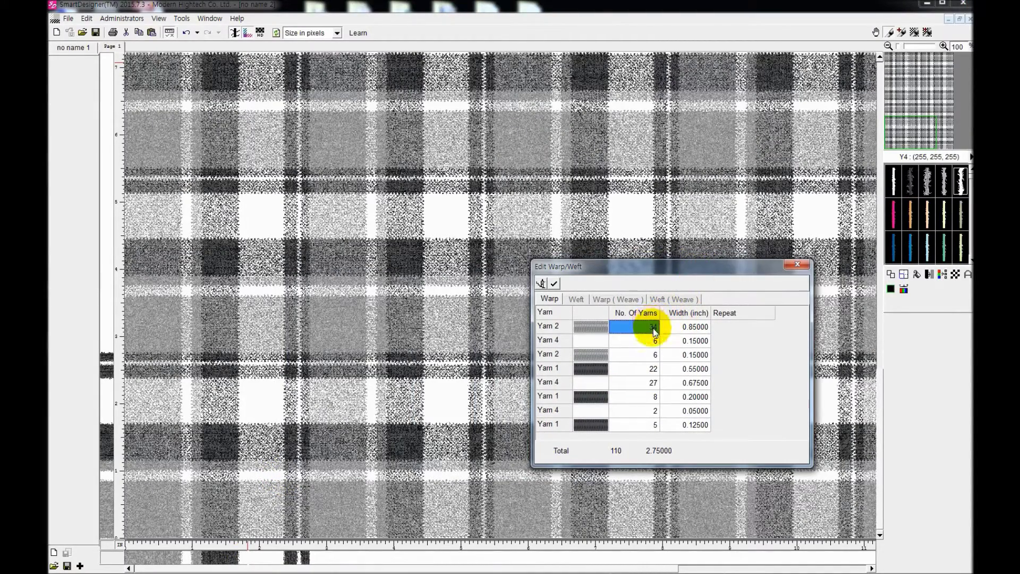
pyautogui.write('50')
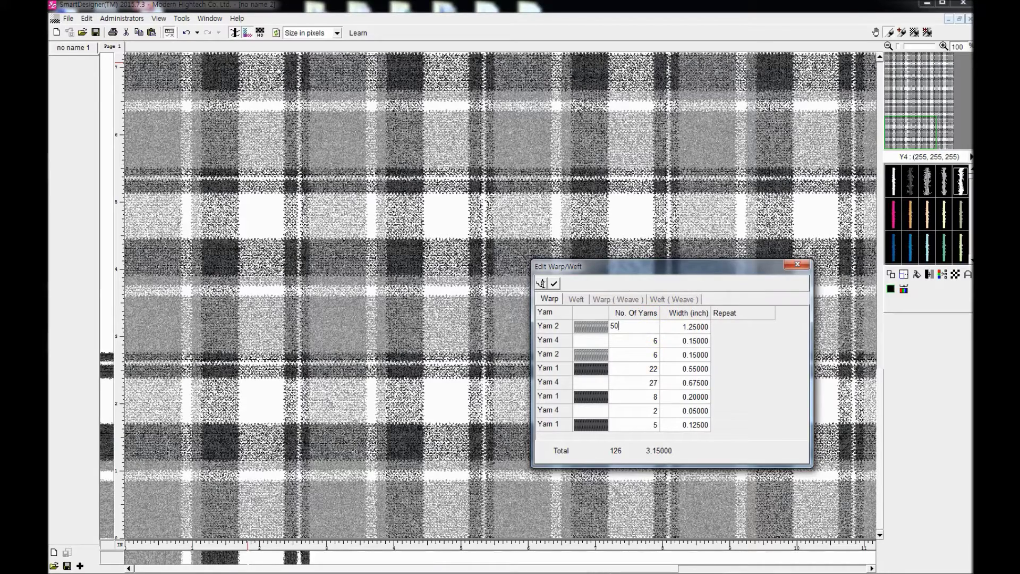
pyautogui.press('Tab')
pyautogui.click(652, 355)
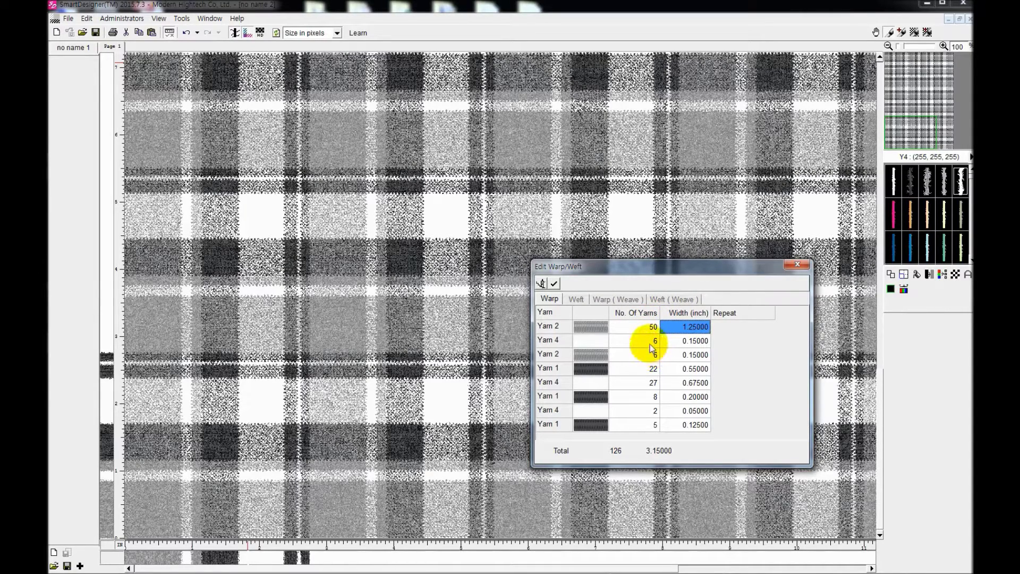
pyautogui.click(656, 341)
pyautogui.write('3')
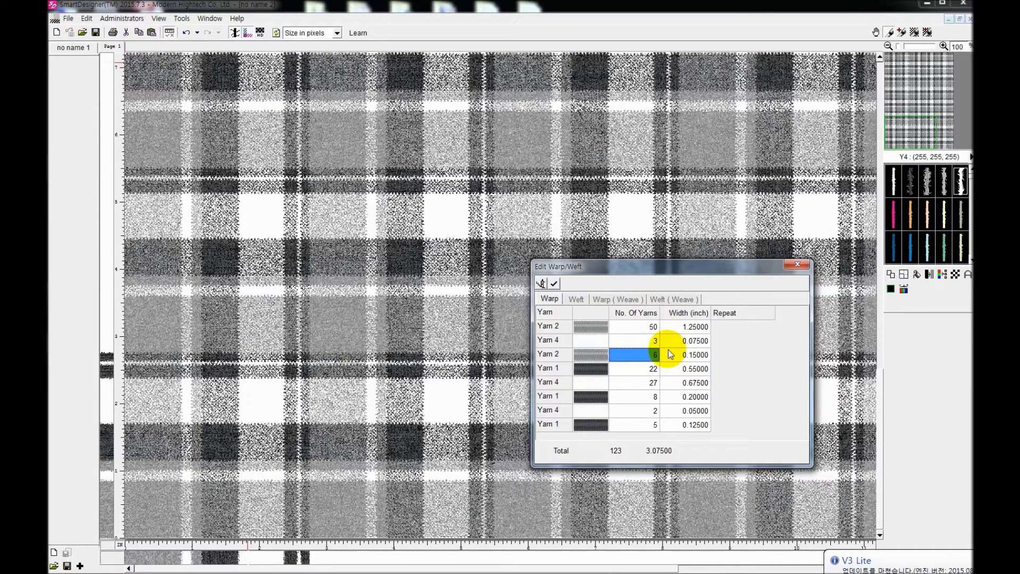
pyautogui.write('30')
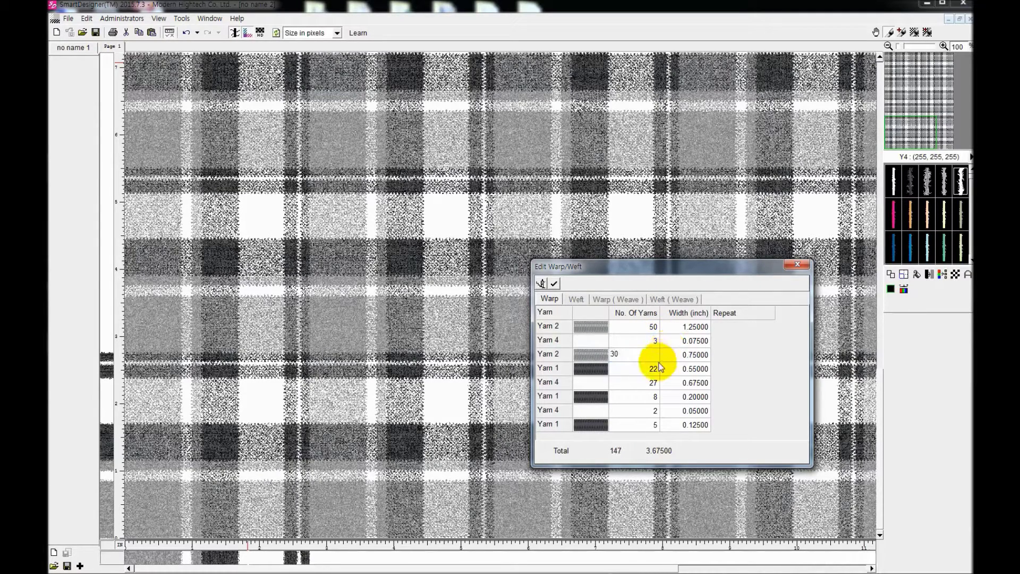
pyautogui.click(654, 374)
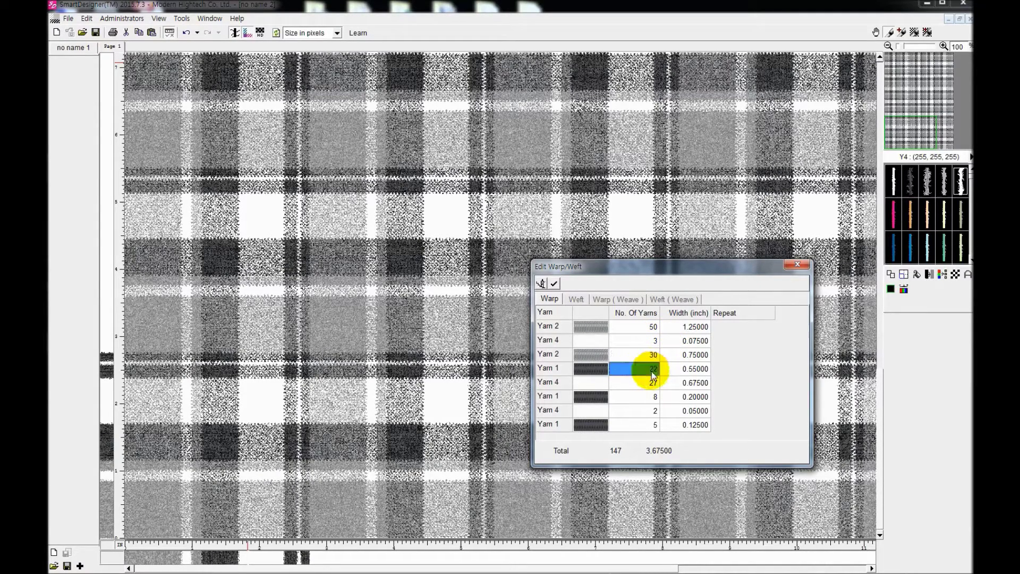
pyautogui.click(554, 283)
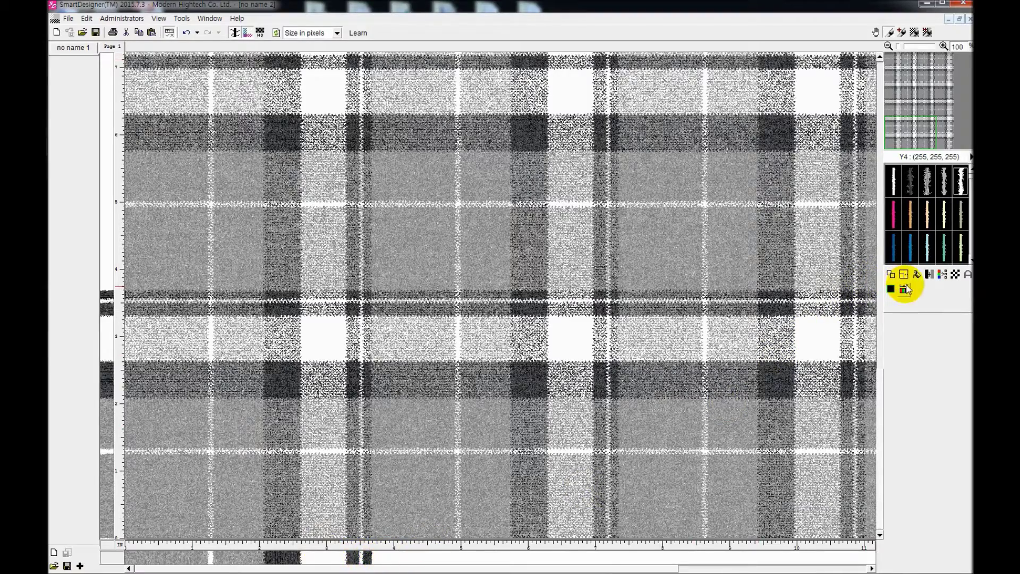
# Rework the warp with two narrow dark Y1 stripes in the white band, and copy the sequence to the weft
pyautogui.click(929, 275)
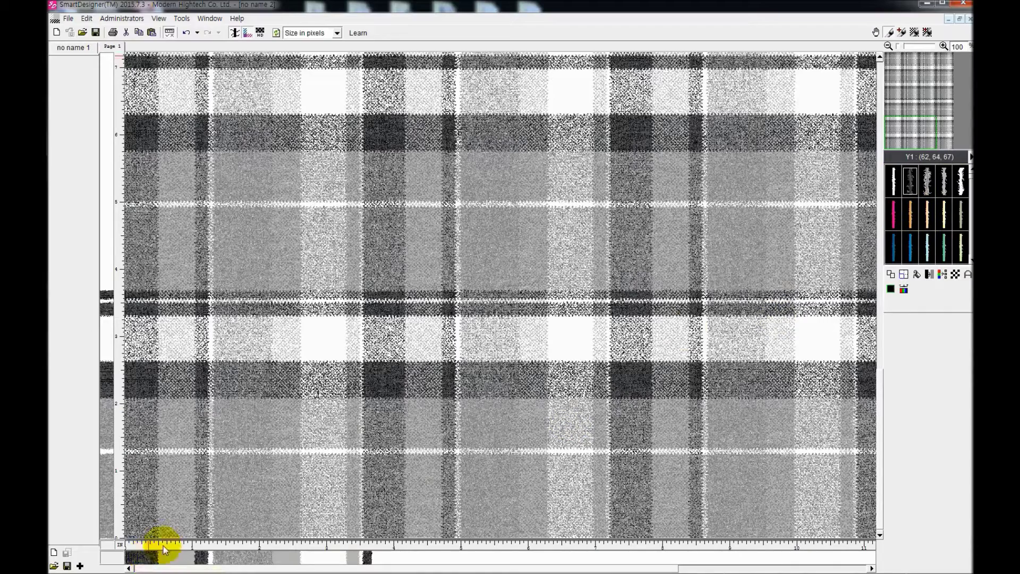
pyautogui.click(338, 558)
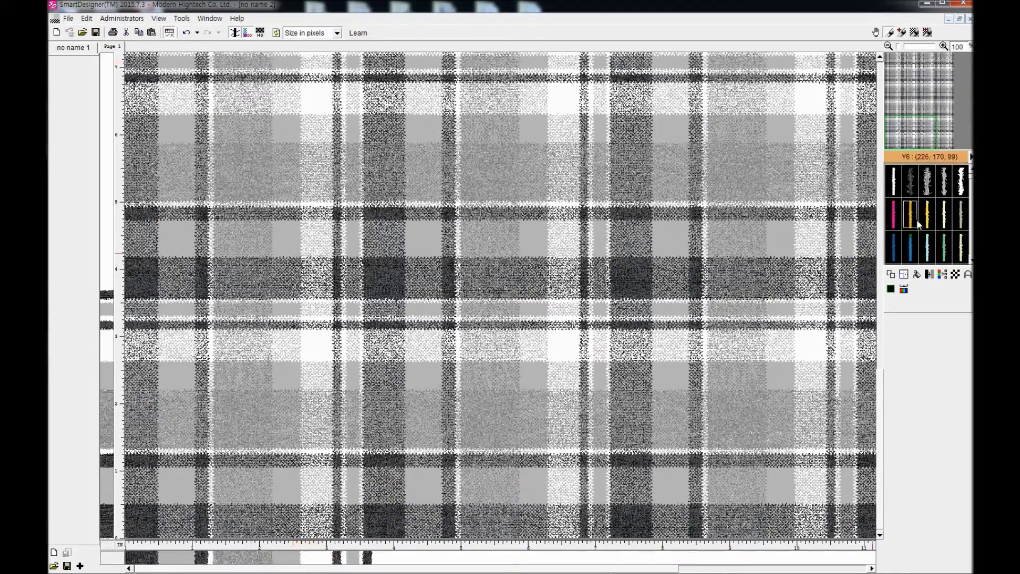
pyautogui.click(910, 183)
pyautogui.click(308, 562)
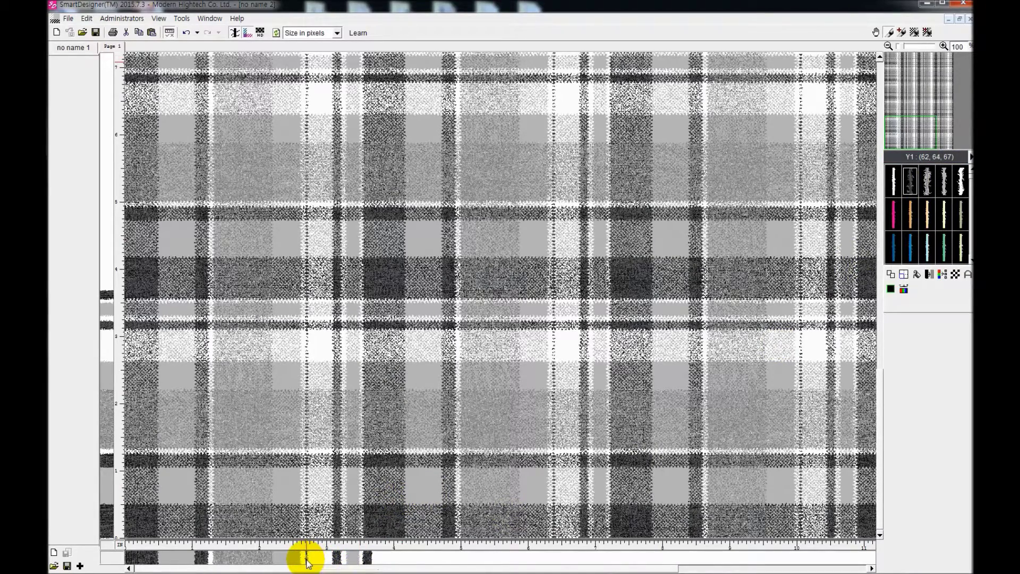
pyautogui.click(310, 562)
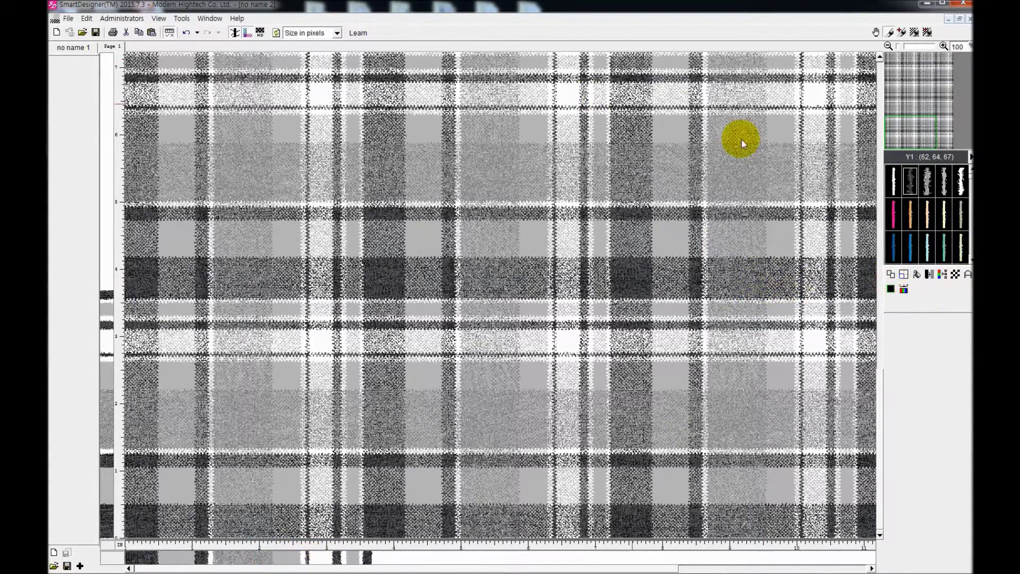
# Load the TwillW8-02 weave from the Twill 8-Shaft Weaves library into weave slot W0 and apply it to the fabric
pyautogui.click(961, 181)
pyautogui.click(927, 31)
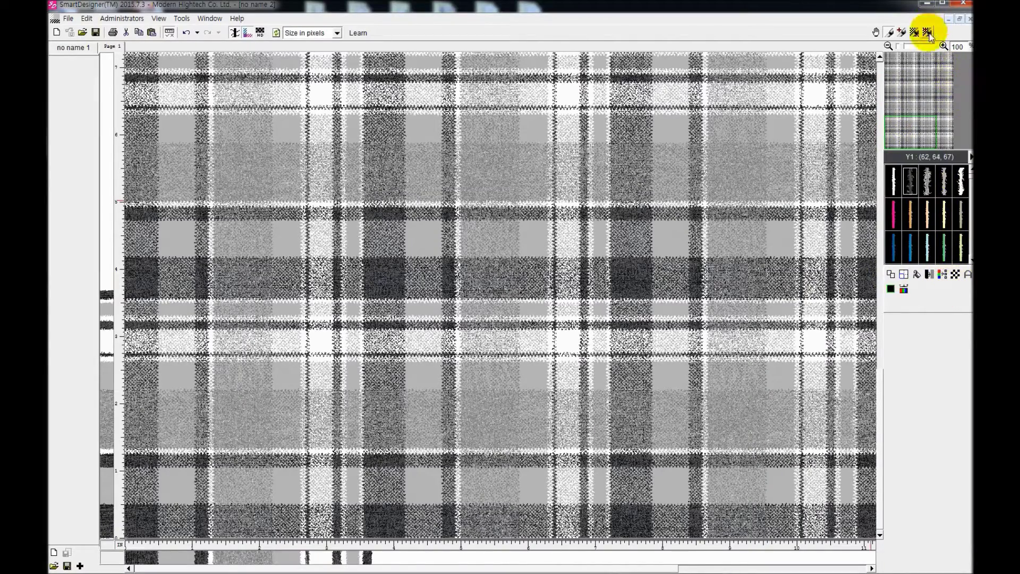
pyautogui.doubleClick(901, 183)
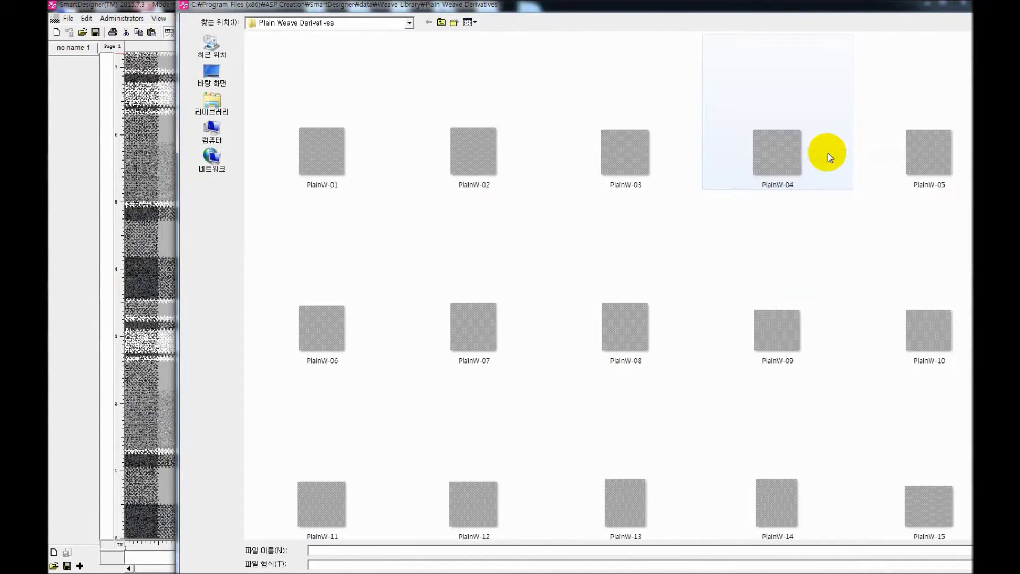
pyautogui.scroll(-1, 477, 73)
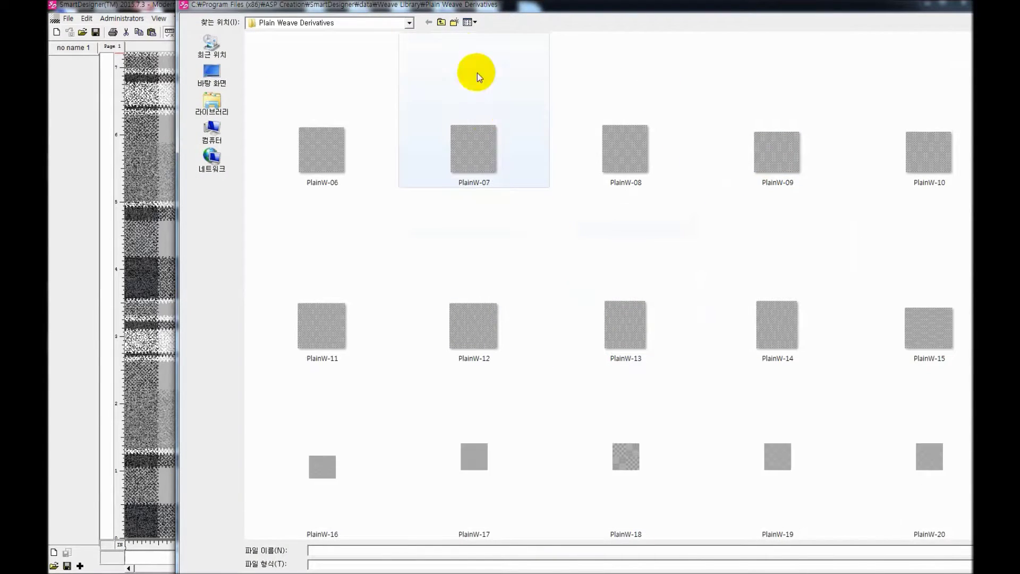
pyautogui.click(440, 24)
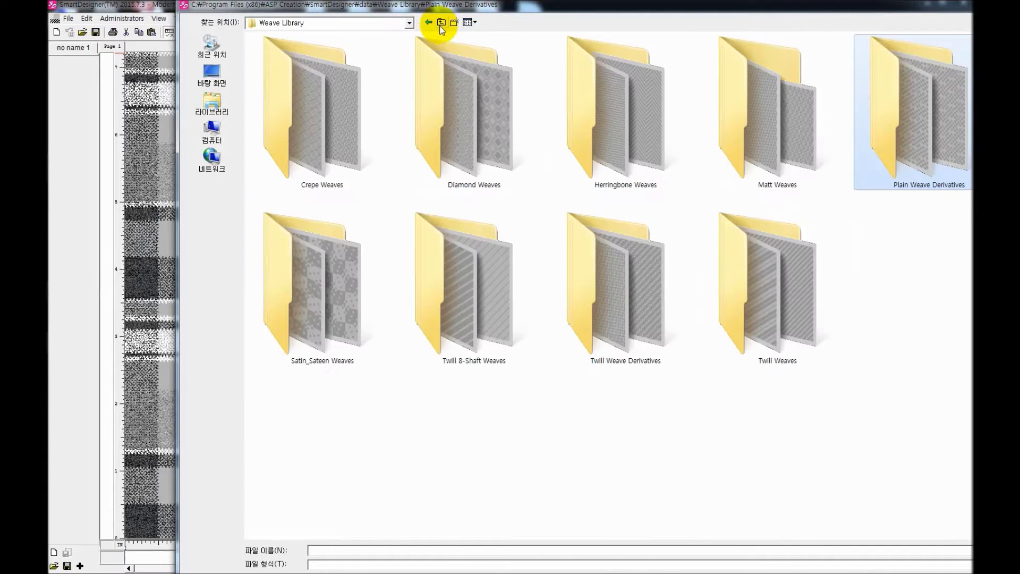
pyautogui.doubleClick(509, 295)
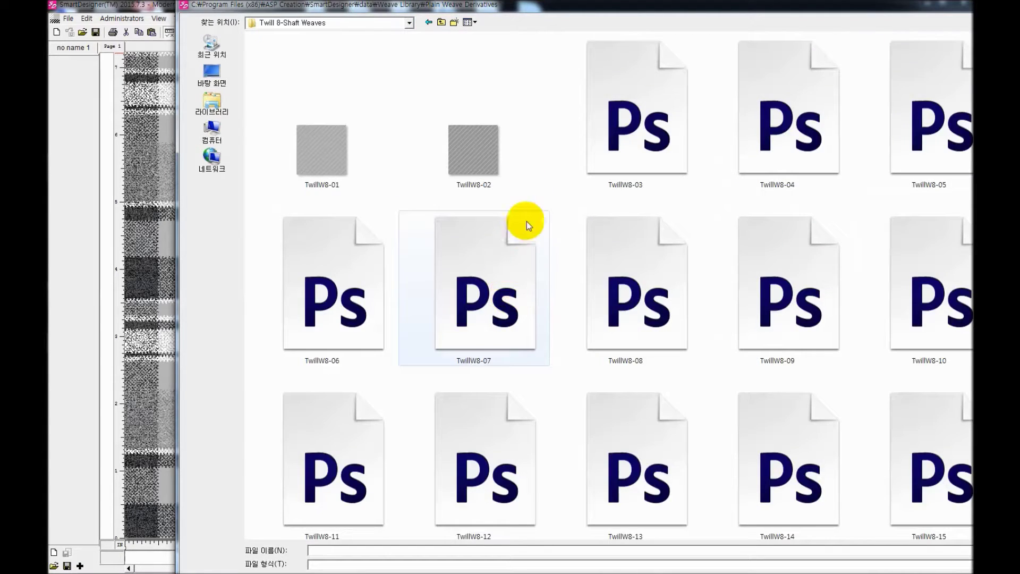
pyautogui.click(486, 150)
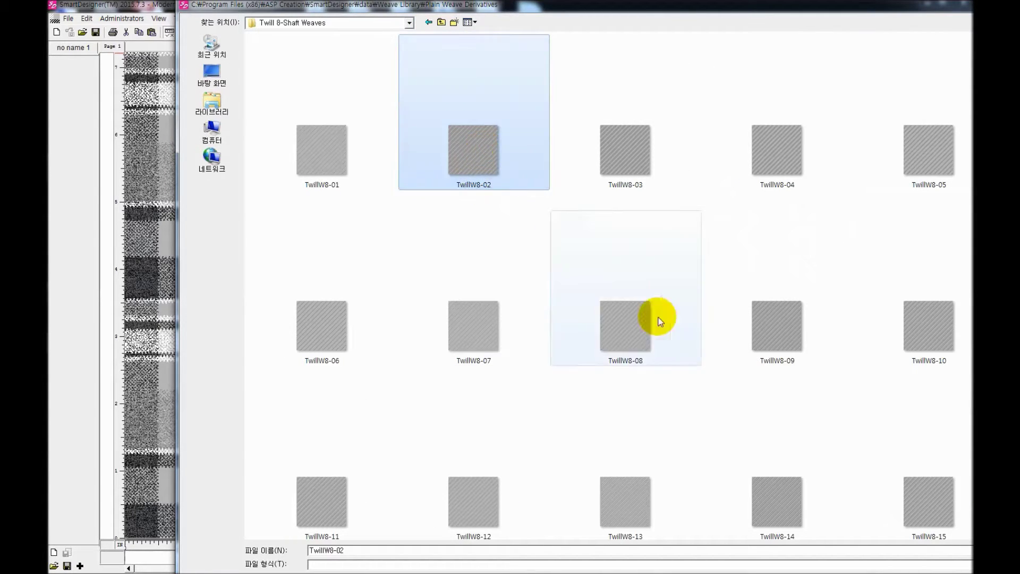
pyautogui.click(994, 550)
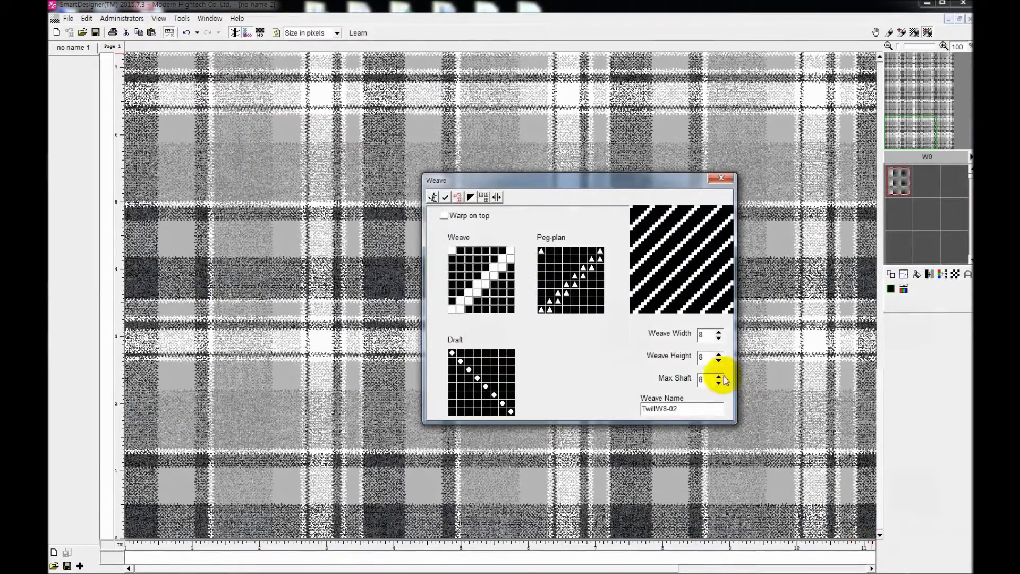
pyautogui.click(433, 198)
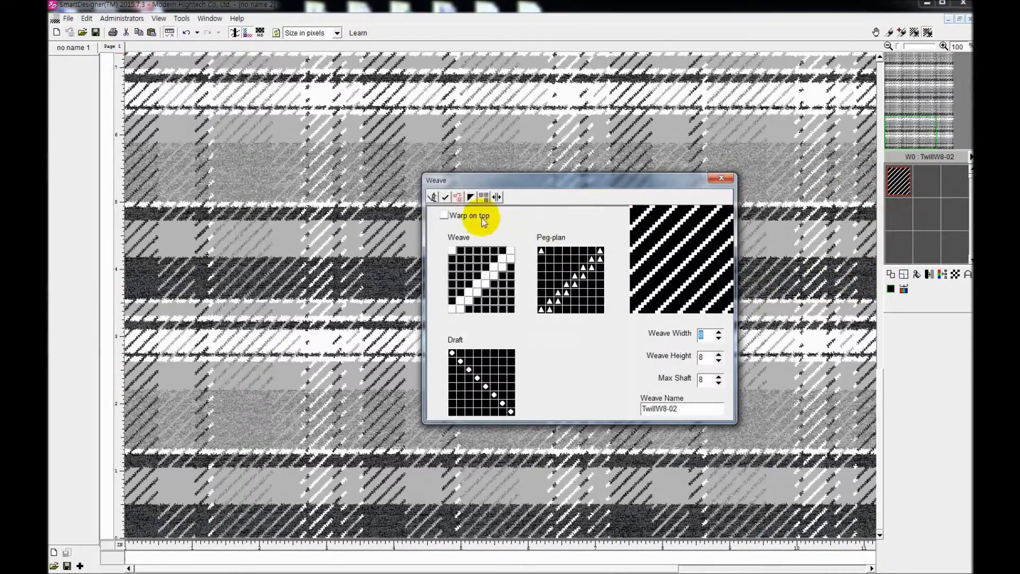
# Replace the W0 weave with Herringbone-01 from the Herringbone Weaves library and apply it to the fabric
pyautogui.click(453, 200)
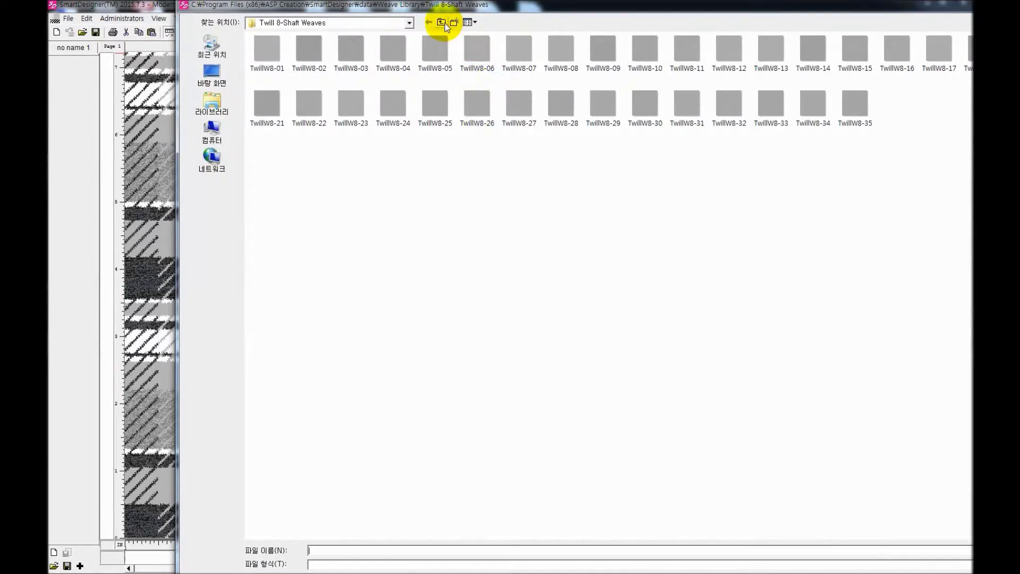
pyautogui.click(442, 23)
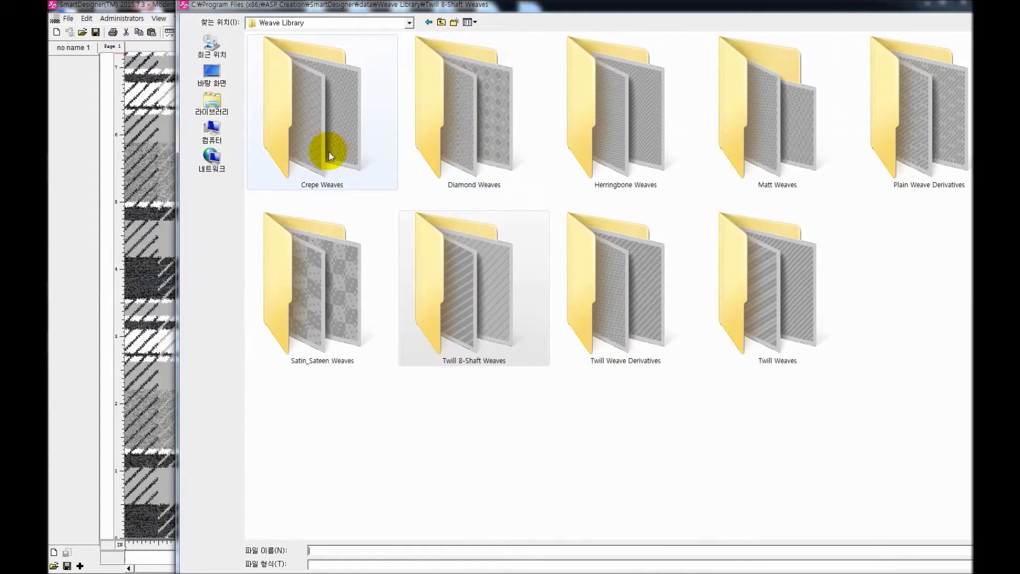
pyautogui.doubleClick(632, 158)
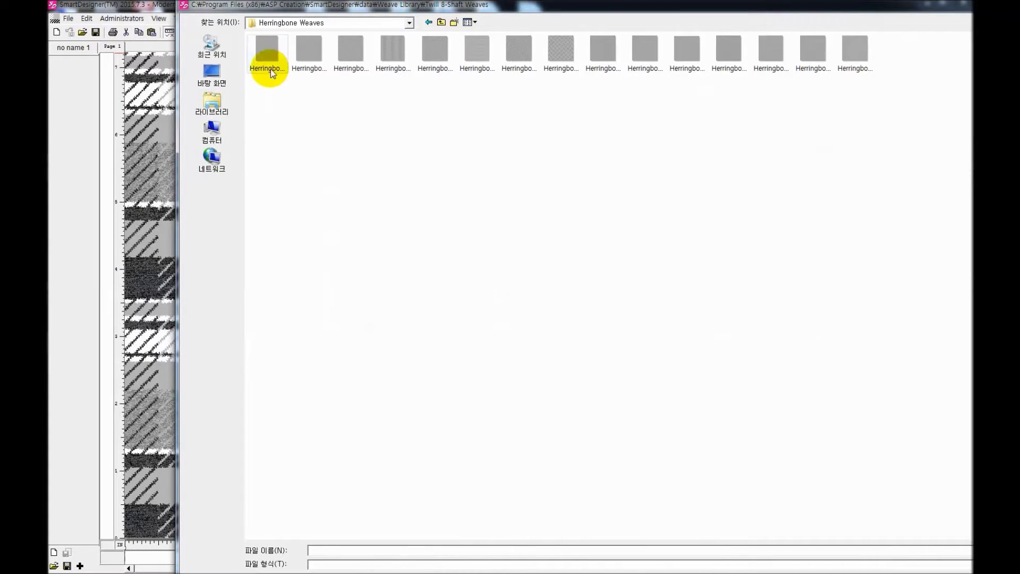
pyautogui.rightClick(392, 154)
pyautogui.moveTo(425, 168)
pyautogui.click(526, 152)
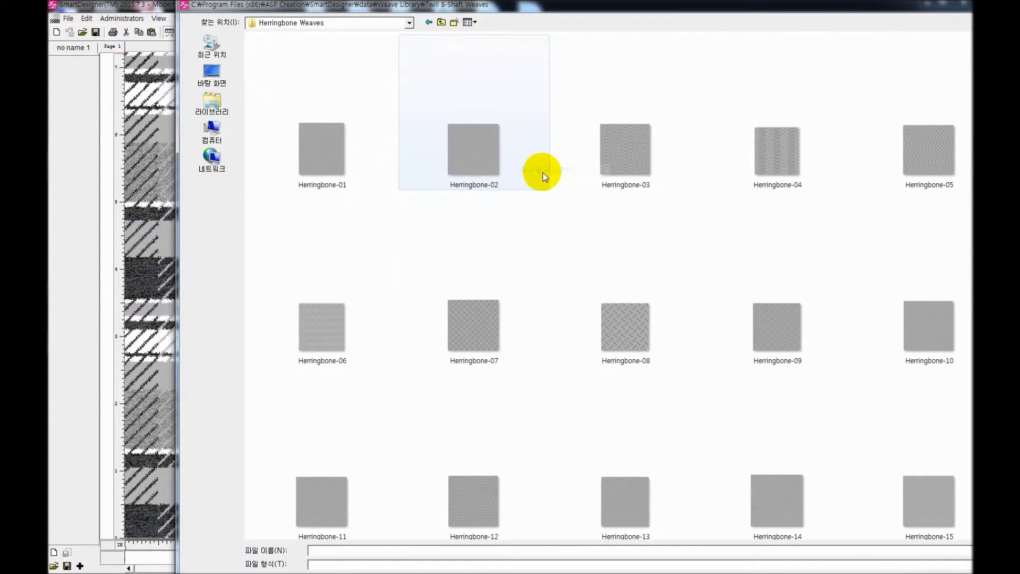
pyautogui.click(325, 159)
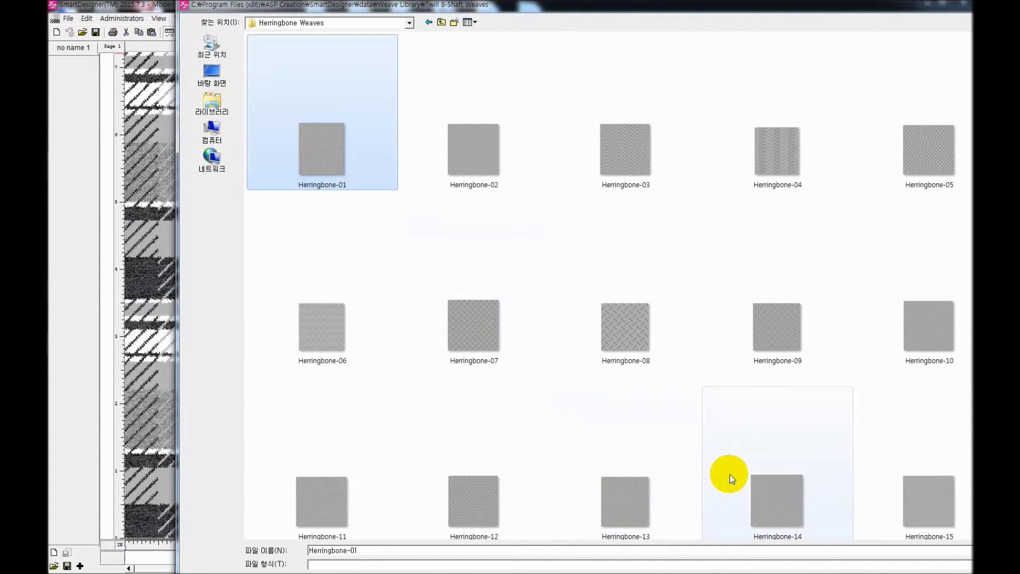
pyautogui.press('Return')
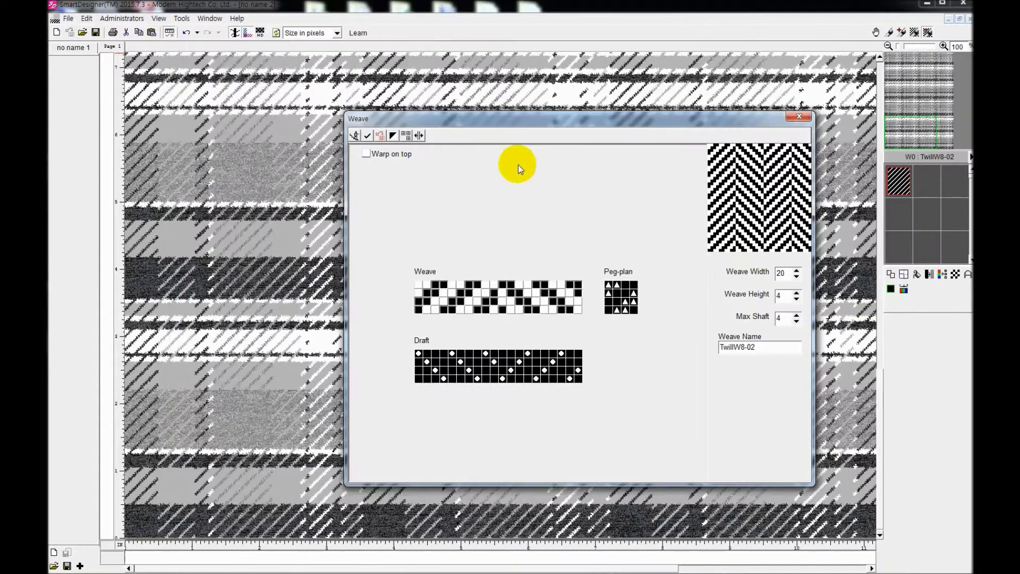
pyautogui.click(367, 136)
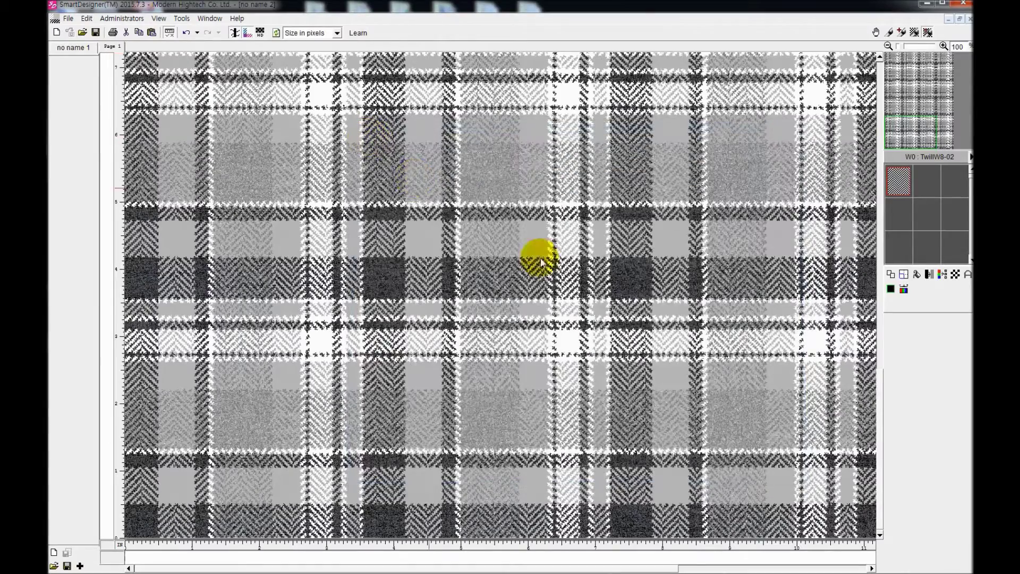
# Load PlainW-19 from the Plain Weave Derivatives library into the empty weave slot W1
pyautogui.doubleClick(929, 183)
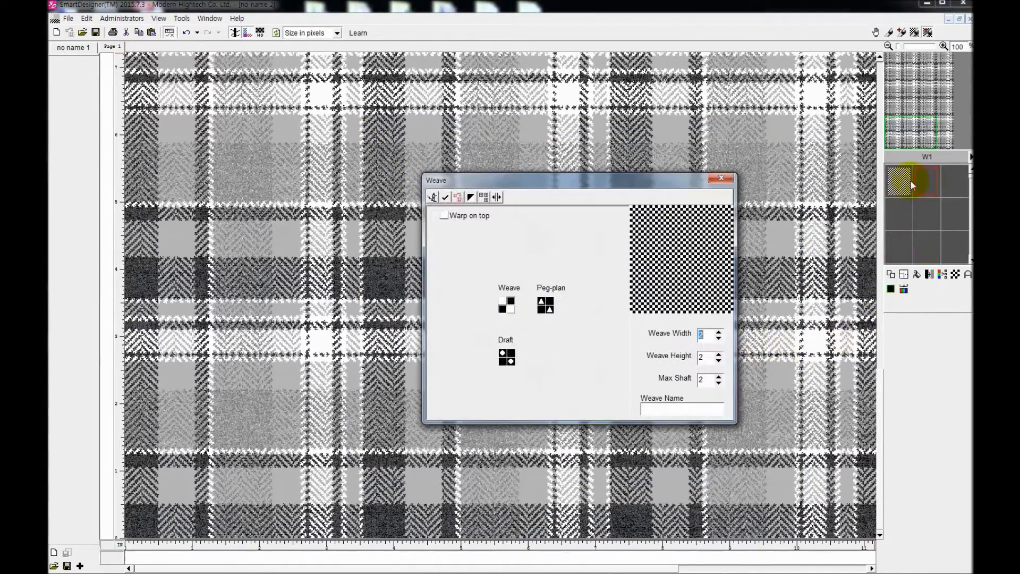
pyautogui.click(460, 198)
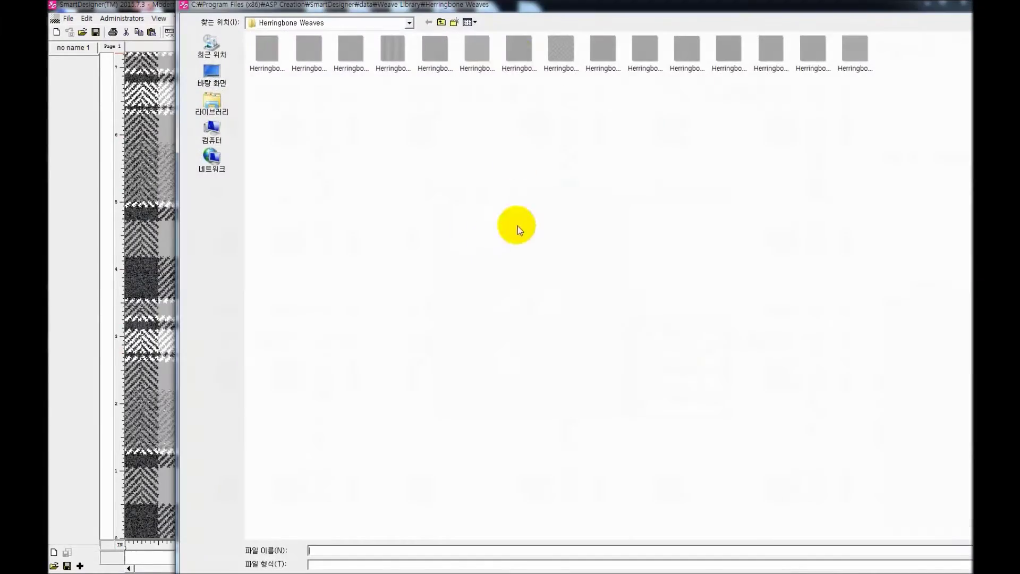
pyautogui.click(442, 22)
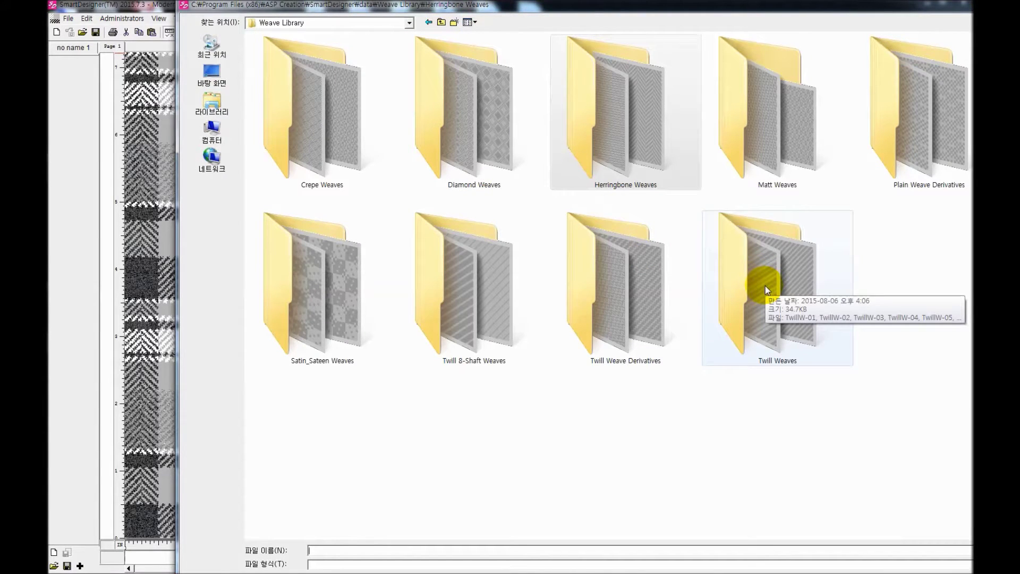
pyautogui.doubleClick(901, 135)
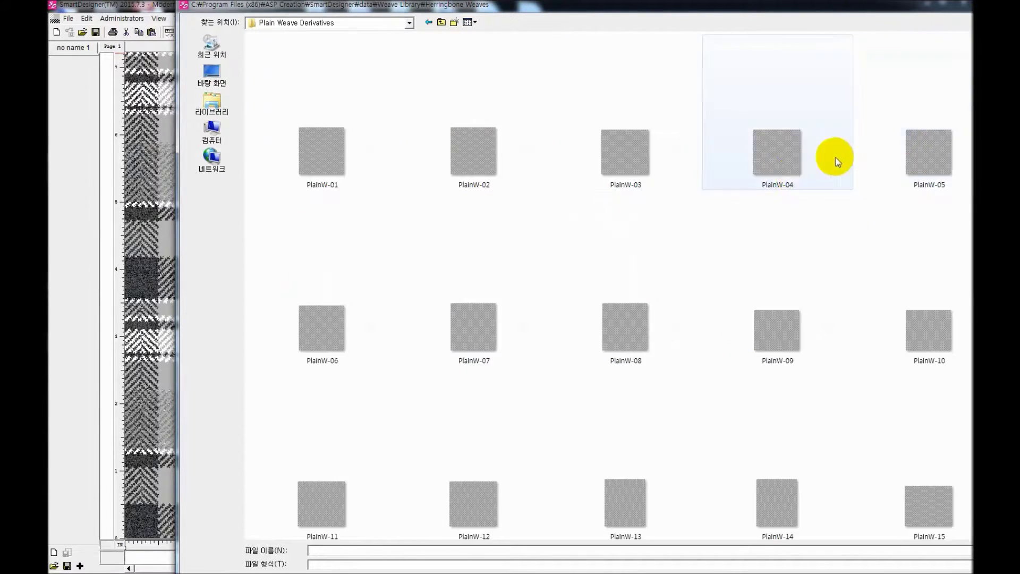
pyautogui.scroll(-3, 836, 277)
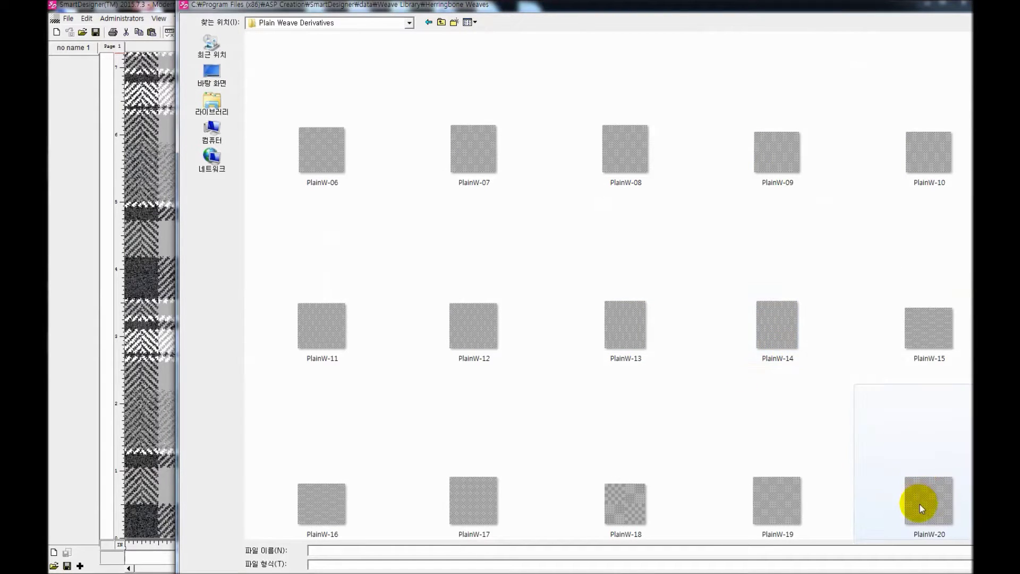
pyautogui.click(795, 524)
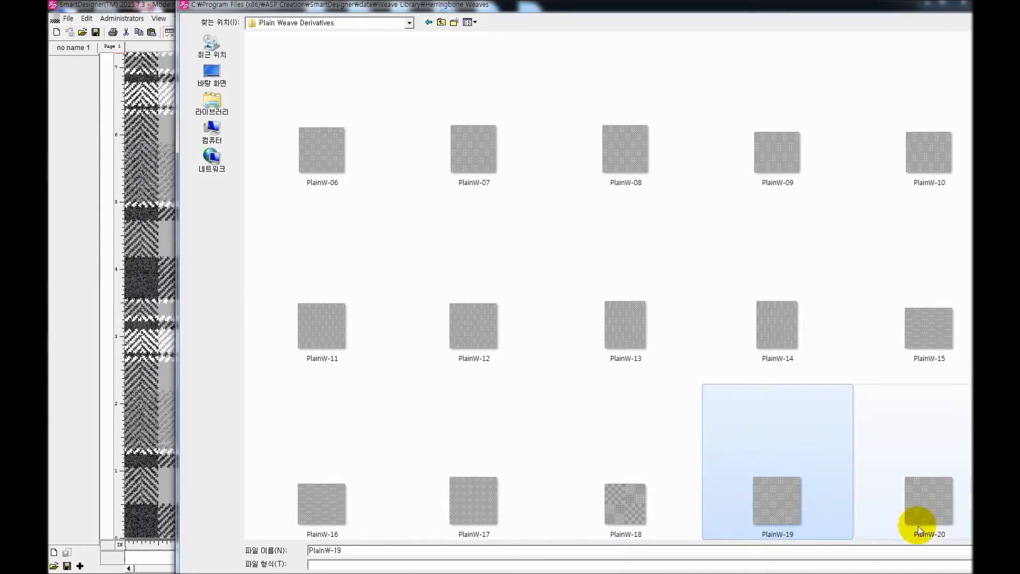
pyautogui.click(972, 550)
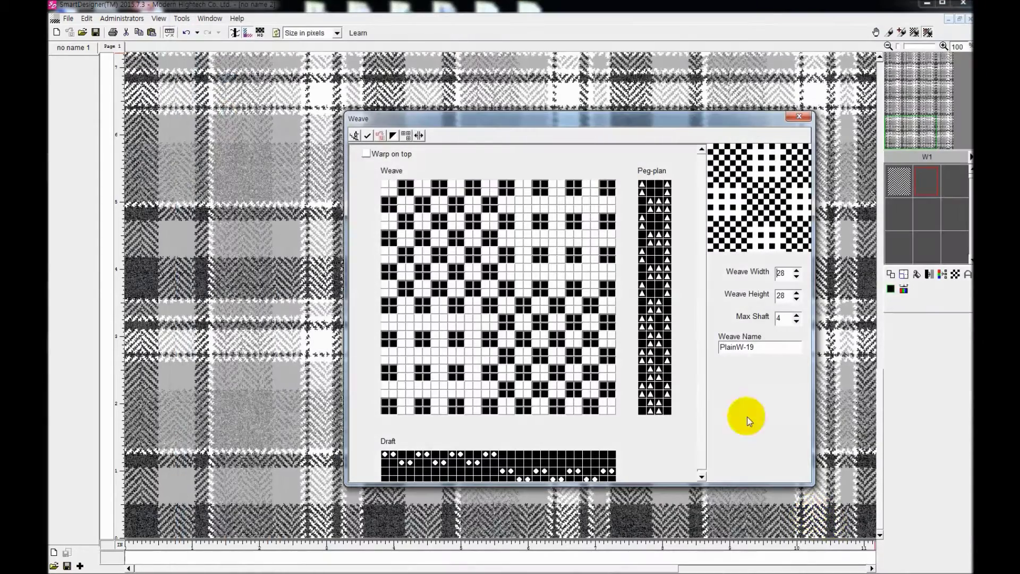
pyautogui.click(369, 136)
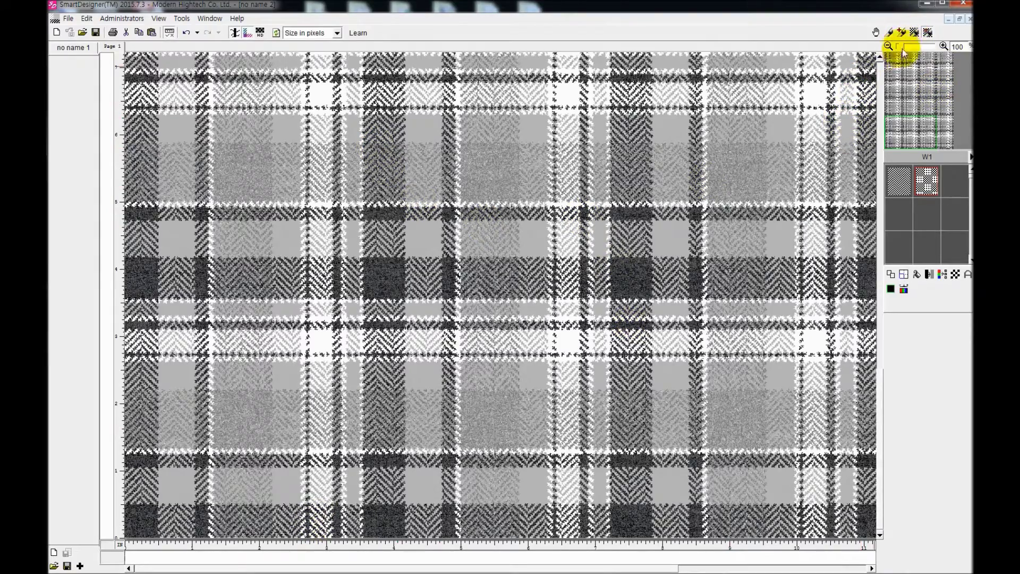
# Lay alternating PlainW-19 and herringbone sections along the horizontal weave sequence, including a PlainW-19 section about 2.9 inches wide
pyautogui.click(927, 33)
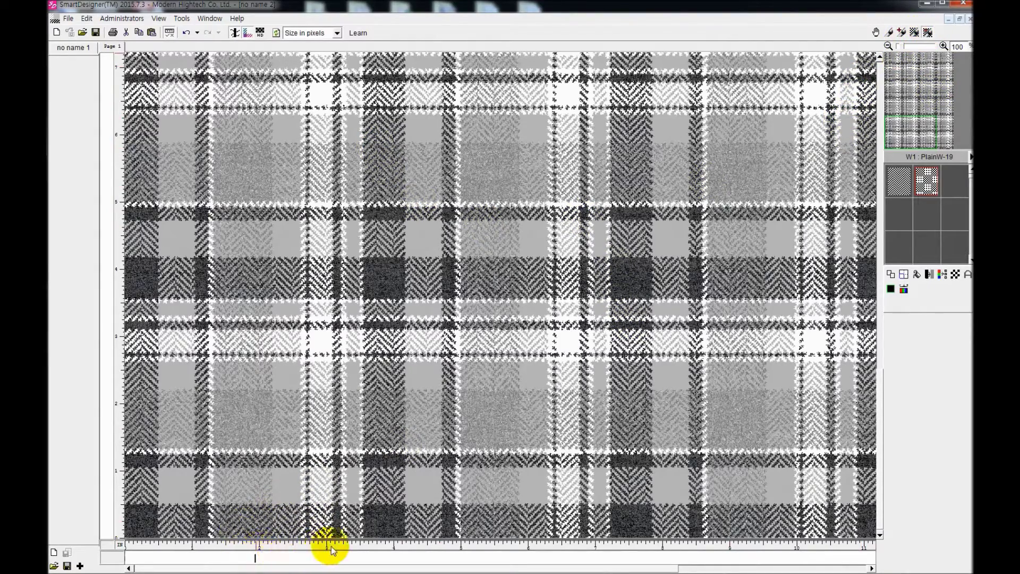
pyautogui.moveTo(279, 557)
pyautogui.mouseDown()
pyautogui.moveTo(447, 556)
pyautogui.moveTo(472, 567)
pyautogui.mouseUp()
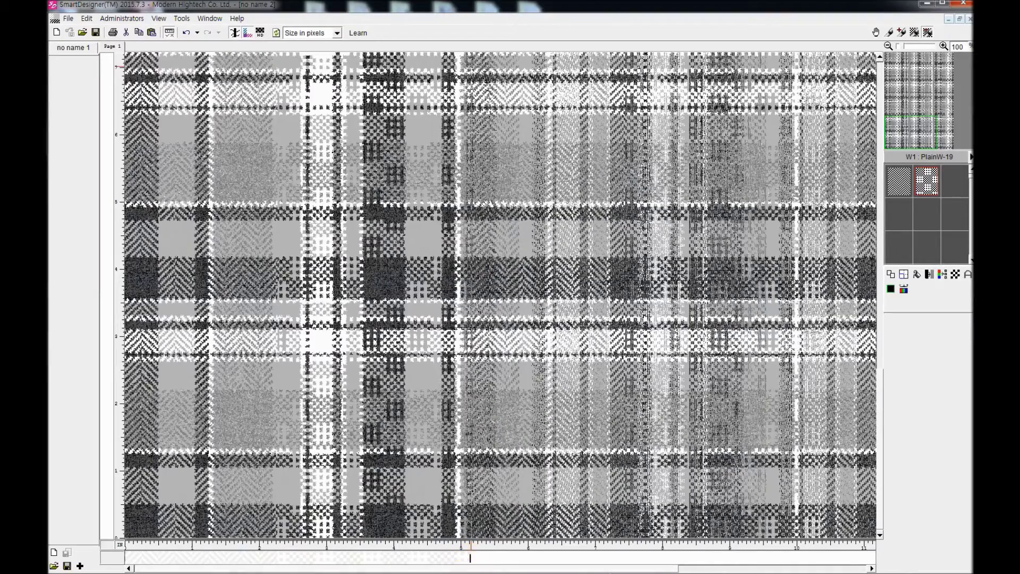
pyautogui.moveTo(655, 563)
pyautogui.mouseDown()
pyautogui.moveTo(649, 558)
pyautogui.moveTo(687, 562)
pyautogui.mouseUp()
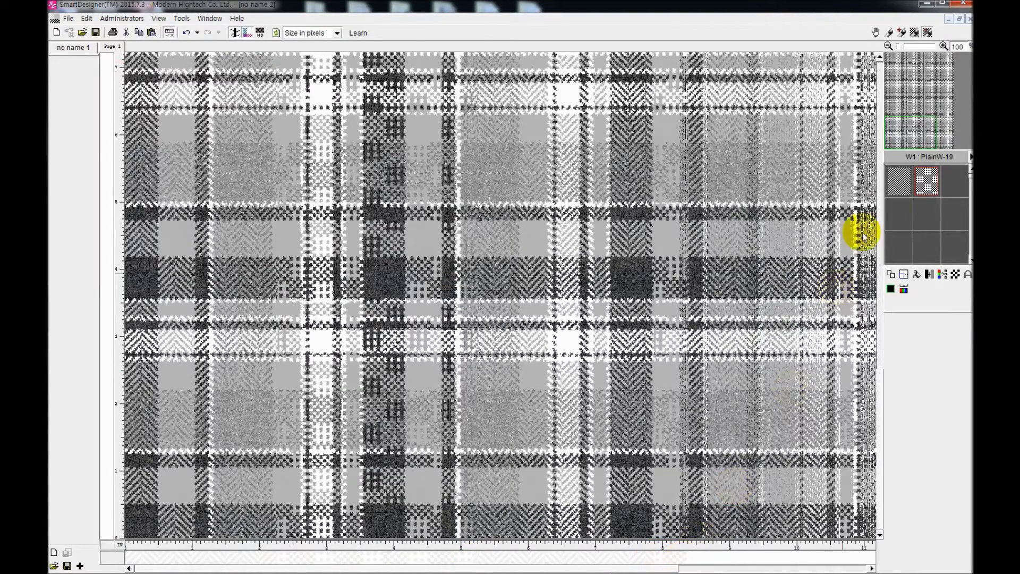
pyautogui.click(928, 32)
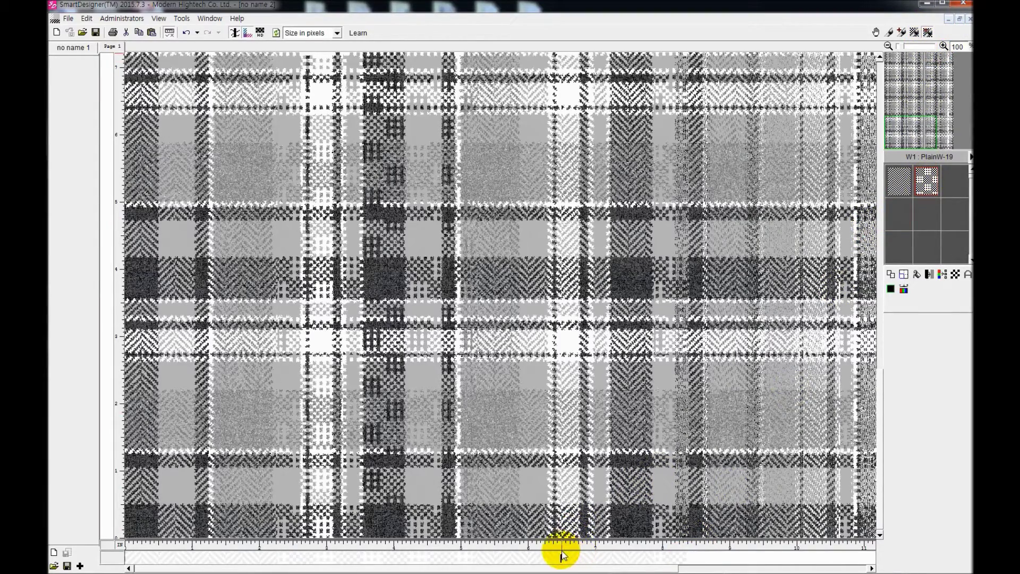
pyautogui.moveTo(562, 551); pyautogui.dragTo(756, 560)
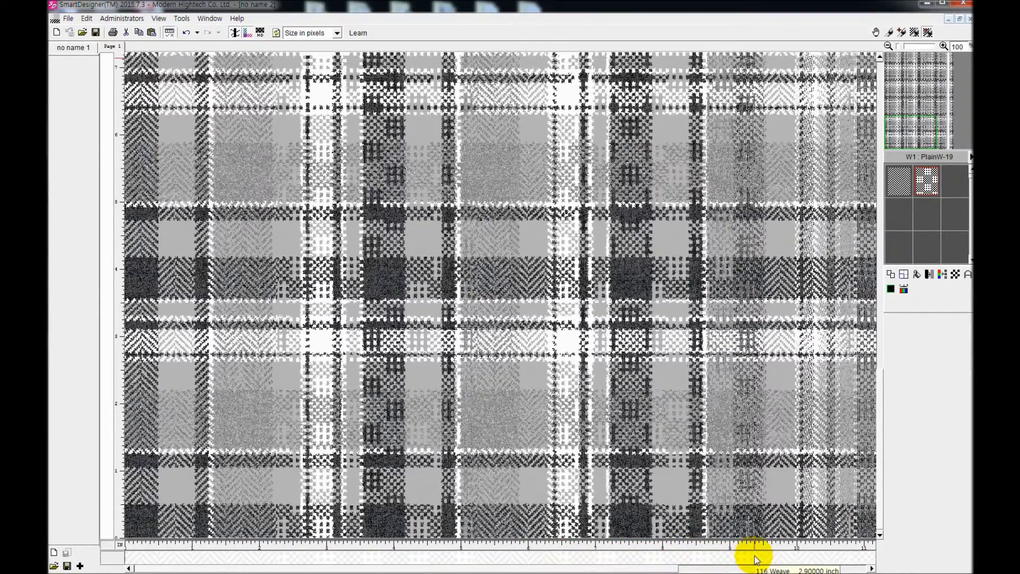
pyautogui.click(895, 275)
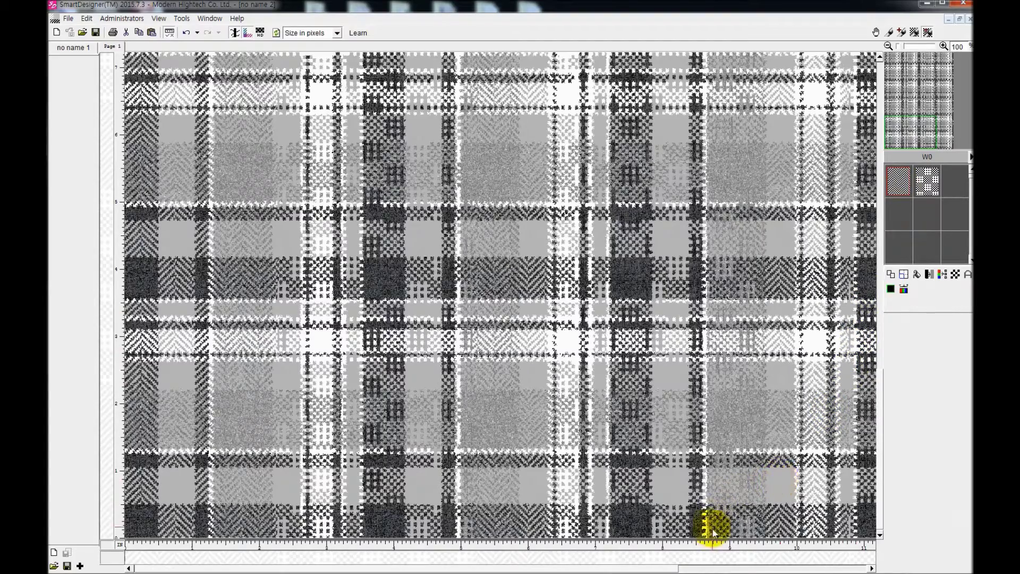
pyautogui.moveTo(709, 557); pyautogui.dragTo(849, 568)
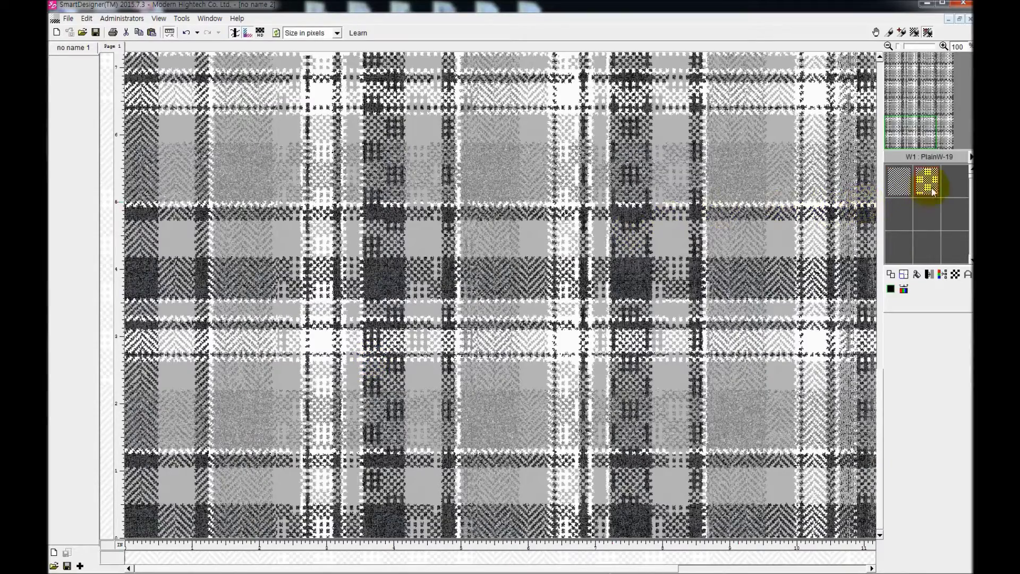
# Switch from editing weaves to editing the yarns of the fabric
pyautogui.scroll(-3, 785, 215)
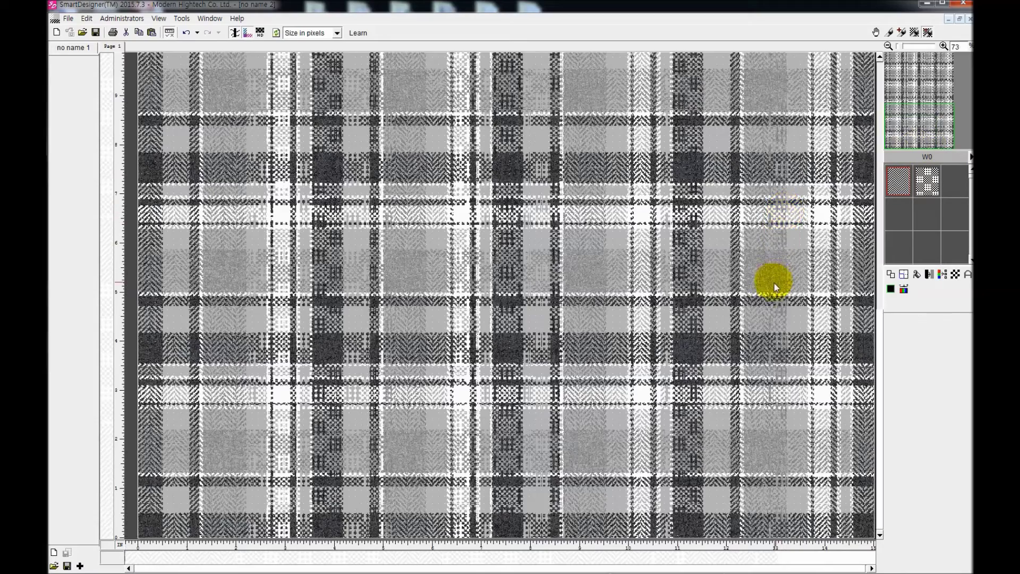
pyautogui.scroll(-1, 768, 294)
pyautogui.scroll(3, 622, 340)
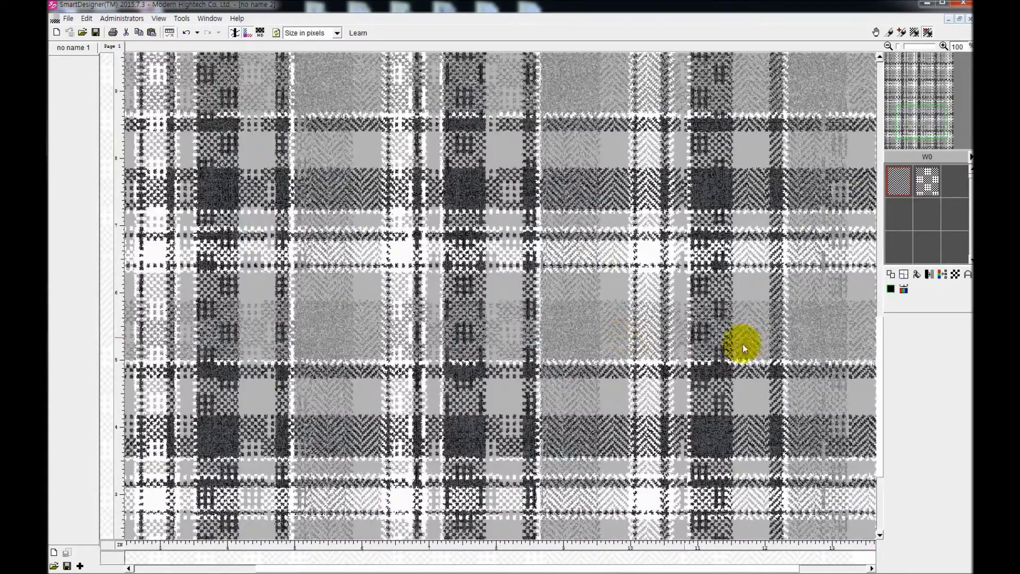
pyautogui.scroll(-3, 850, 366)
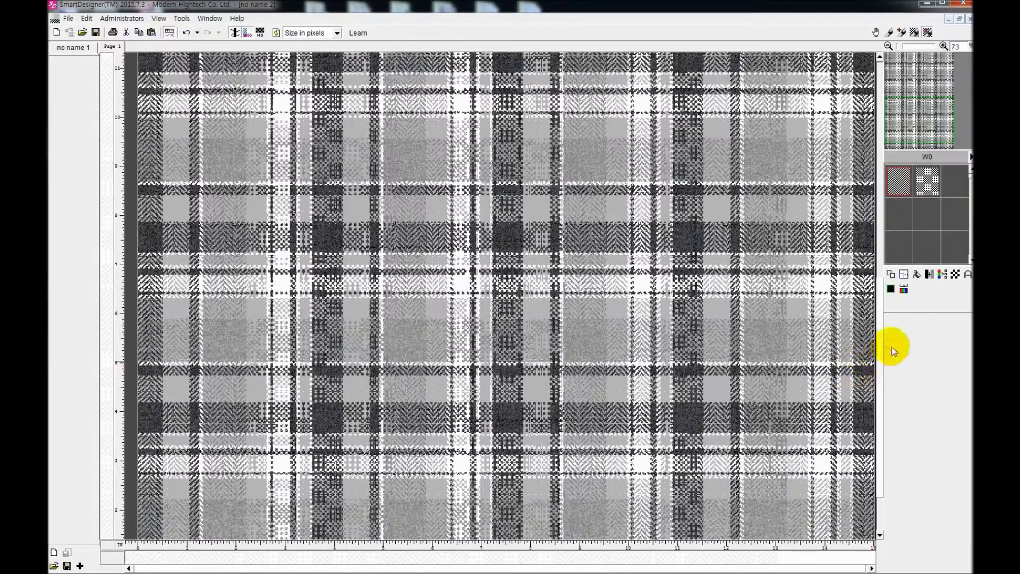
pyautogui.click(936, 278)
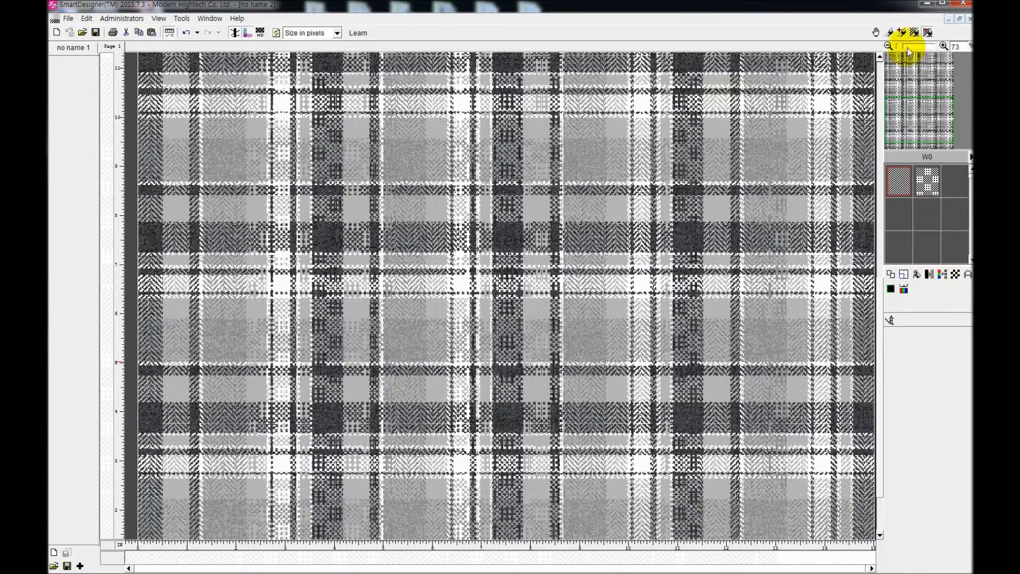
pyautogui.click(888, 33)
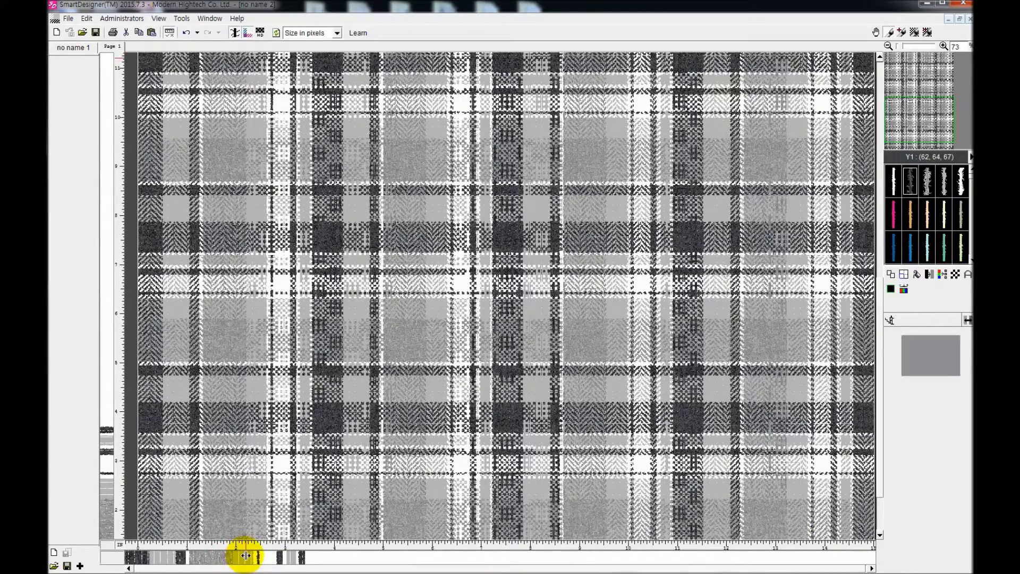
# Try cream, pink, aqua and pale green yarns between Y7 and Y24 on the wide mid-grey warp and weft stripes
pyautogui.click(930, 222)
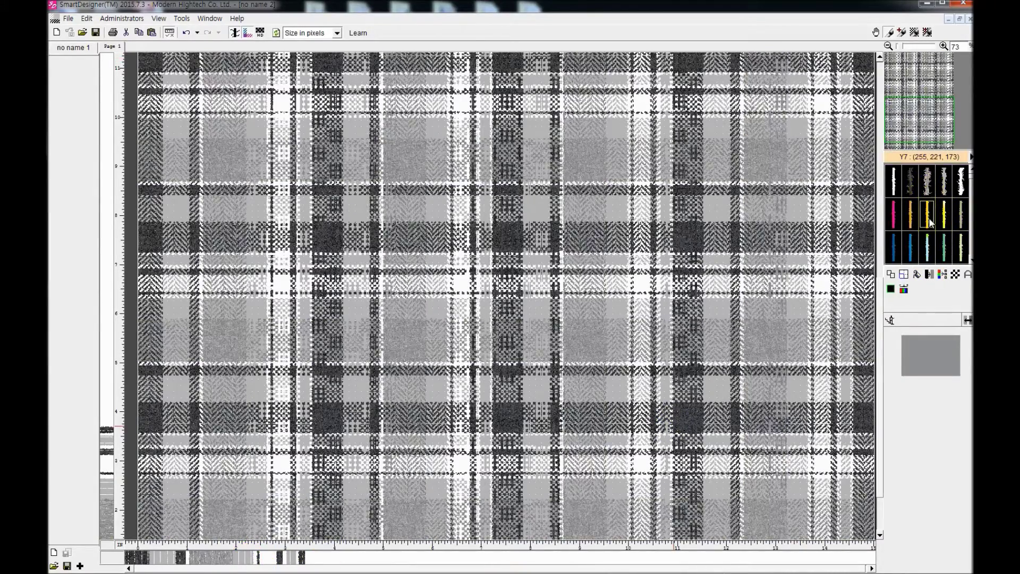
pyautogui.click(945, 222)
pyautogui.click(970, 264)
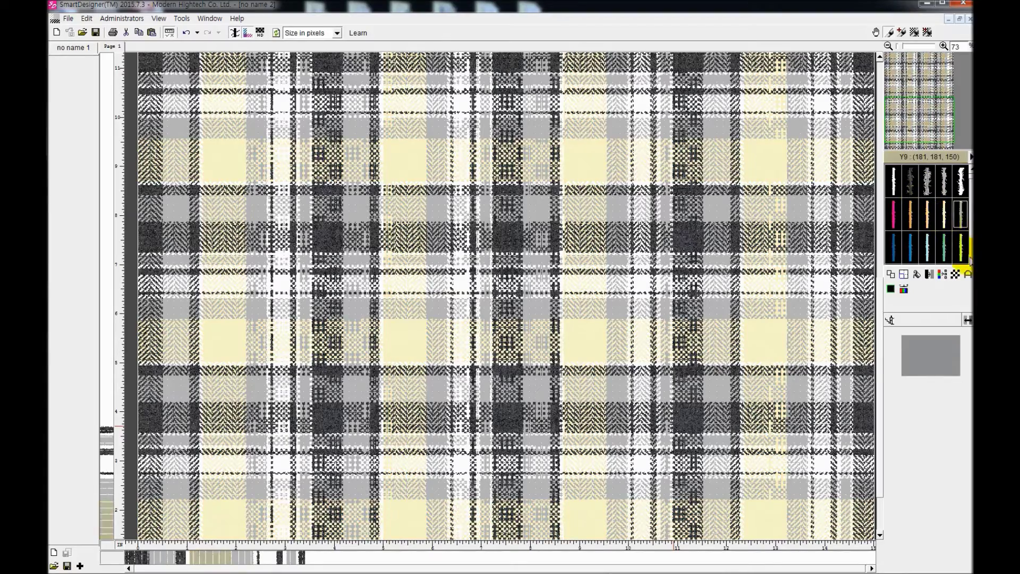
pyautogui.click(970, 260)
pyautogui.click(970, 260)
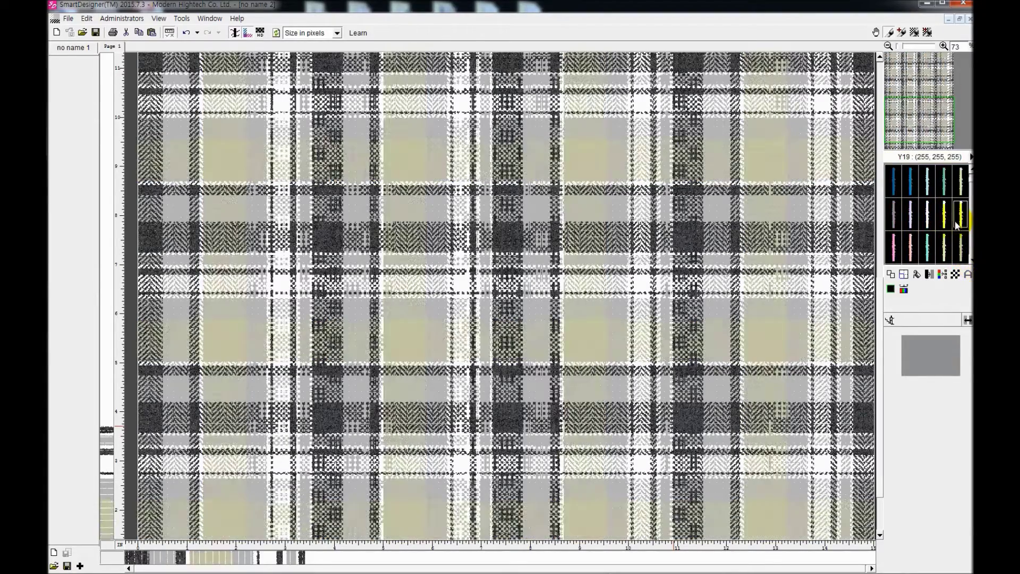
pyautogui.click(894, 215)
pyautogui.click(894, 248)
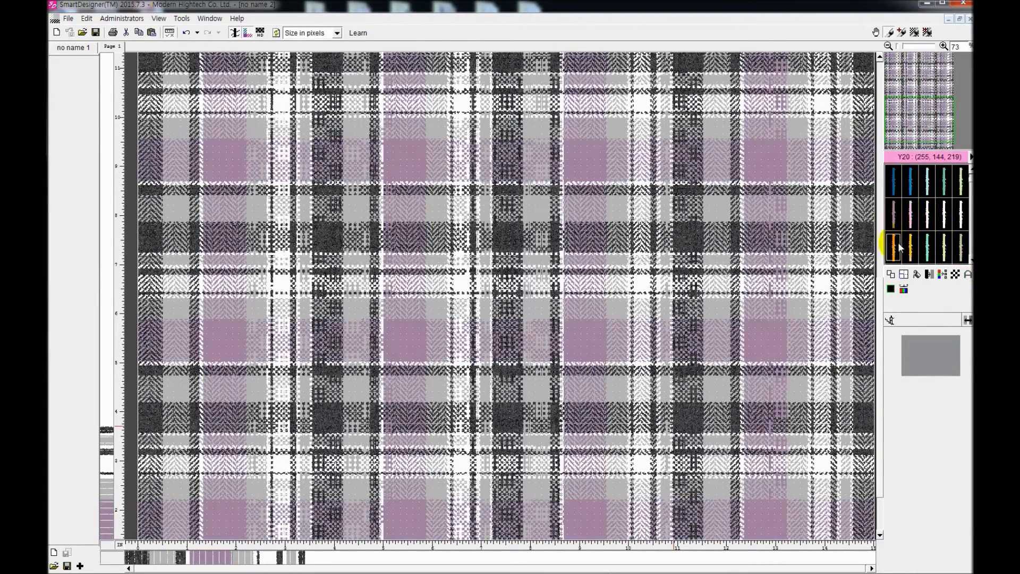
pyautogui.click(910, 250)
pyautogui.click(927, 253)
pyautogui.click(944, 253)
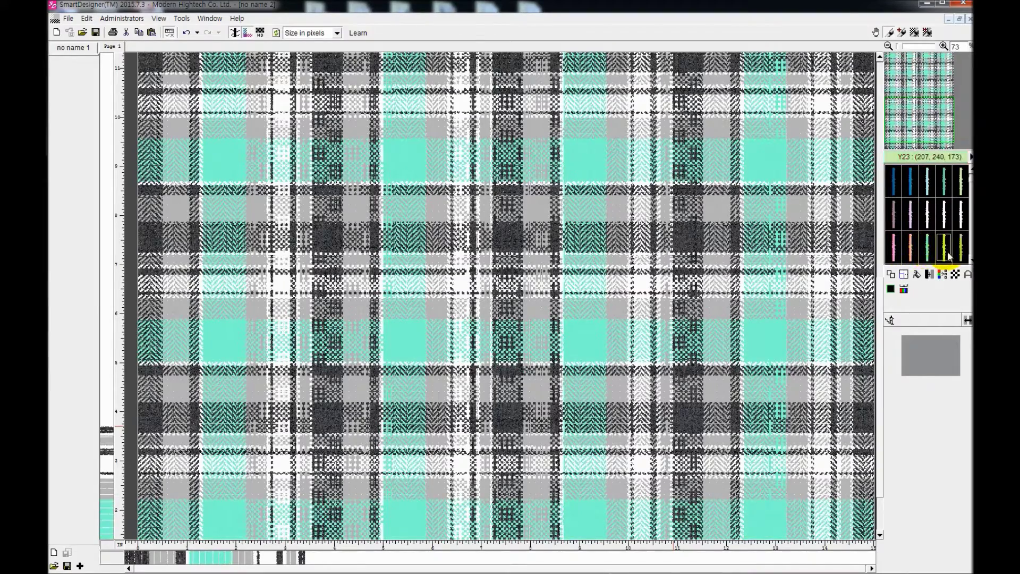
pyautogui.click(960, 255)
# Try the pale yellow yarns Y30 and Y31 on the wide stripes
pyautogui.click(970, 261)
pyautogui.click(970, 260)
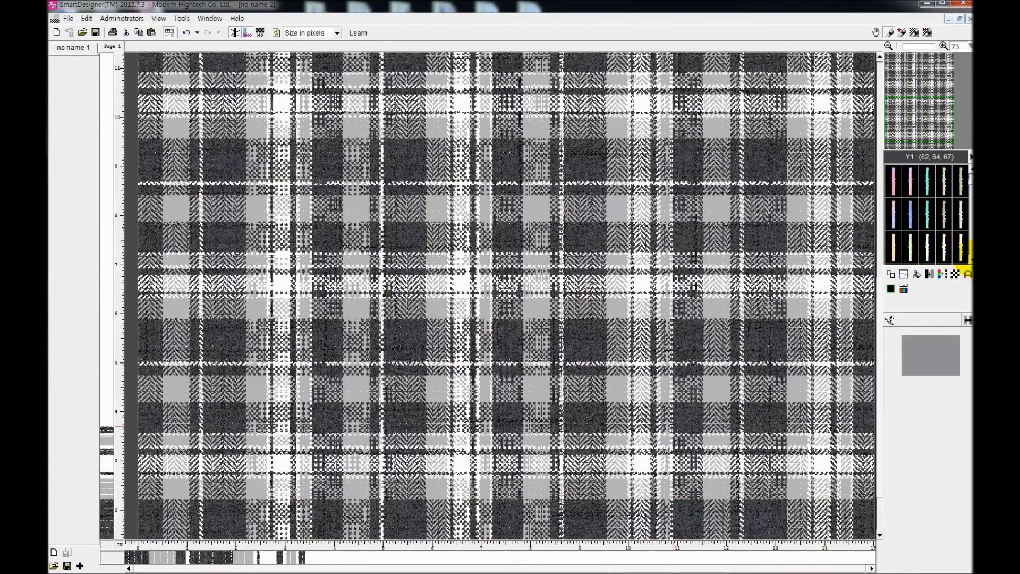
pyautogui.click(971, 261)
pyautogui.click(895, 218)
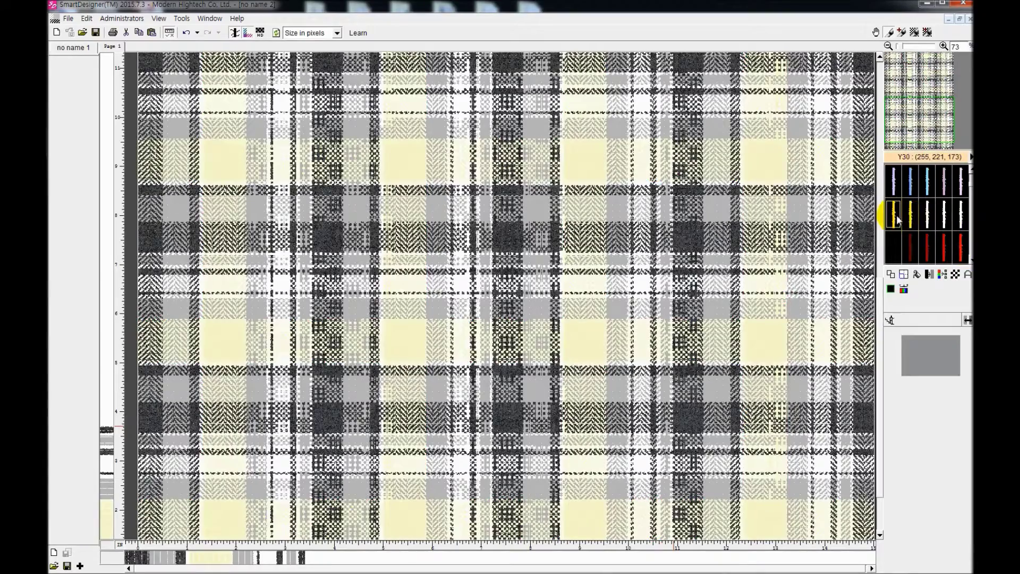
pyautogui.click(909, 219)
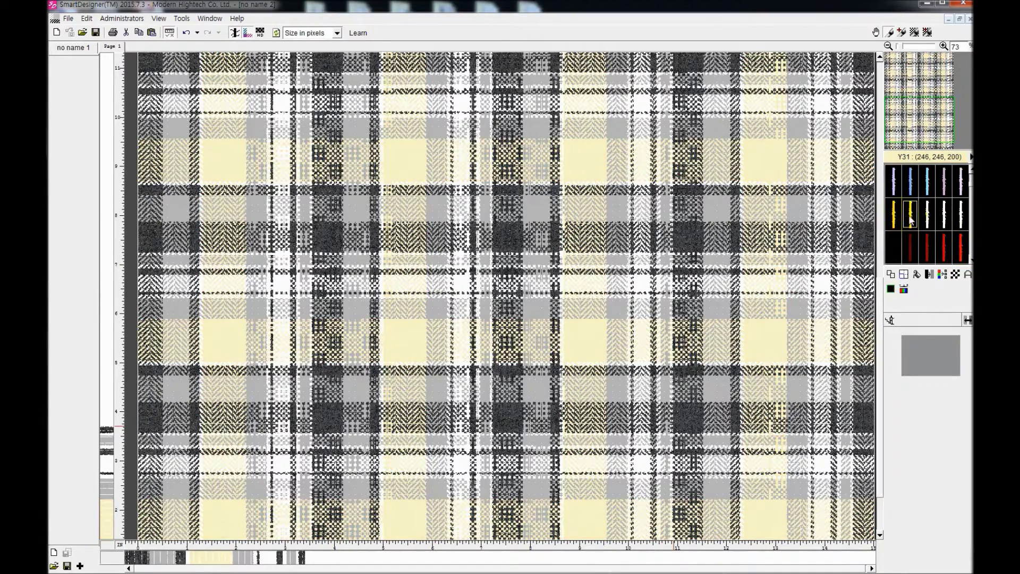
# Try green yarns such as Y51 and Y45 on the wide stripes of the check
pyautogui.click(970, 261)
pyautogui.click(970, 260)
pyautogui.click(971, 260)
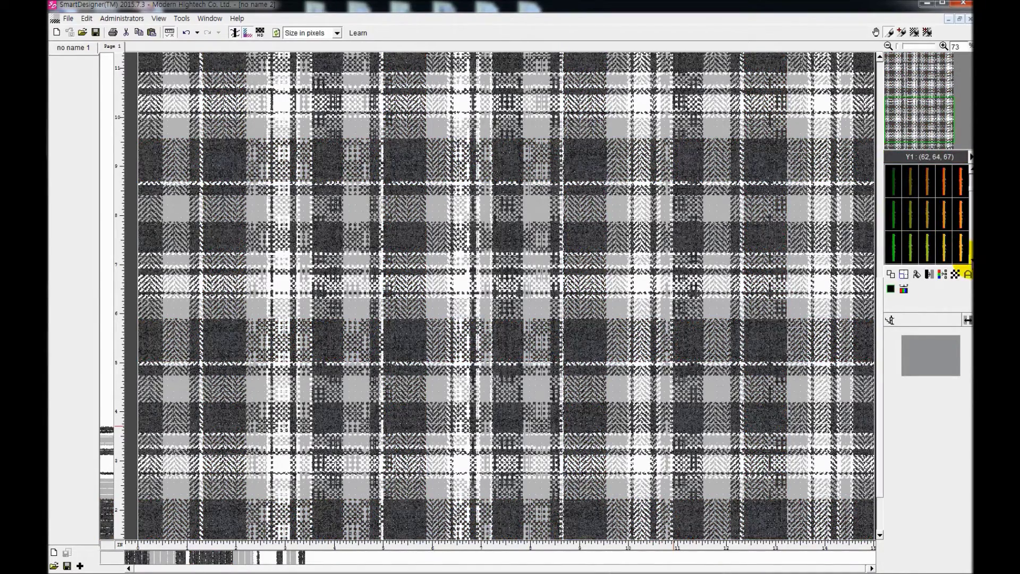
pyautogui.click(971, 260)
pyautogui.click(894, 247)
pyautogui.click(893, 215)
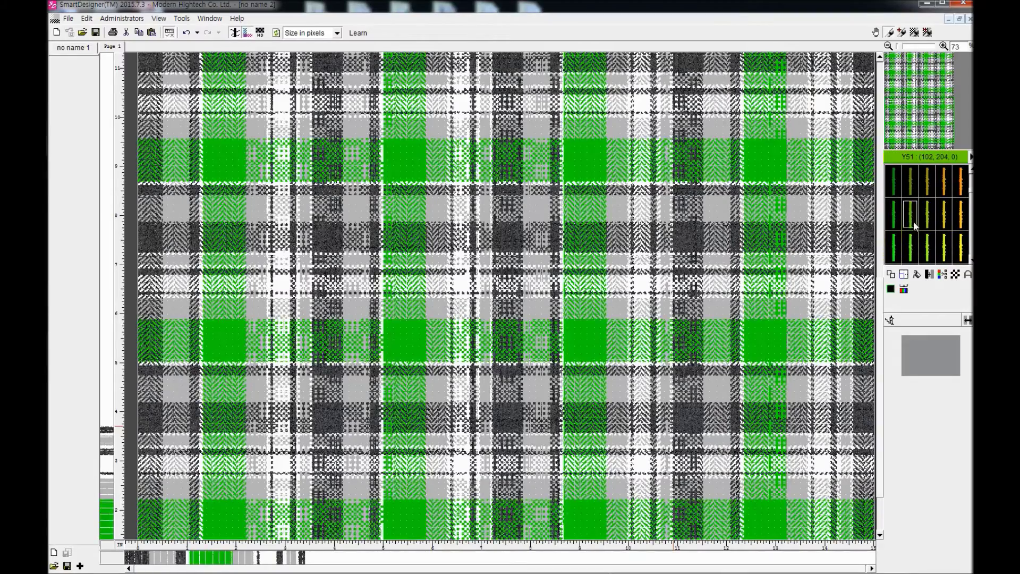
pyautogui.click(927, 184)
pyautogui.click(898, 184)
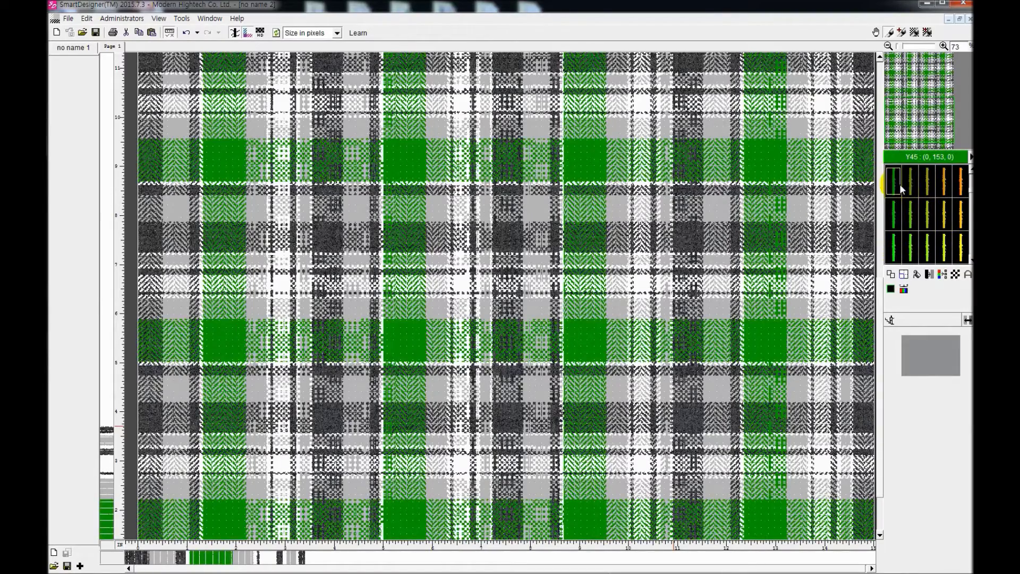
# Try dark grey Y66, muted green Y71, orange Y74 and olive Y72 on the wide stripes
pyautogui.scroll(2, 957, 223)
pyautogui.click(959, 218)
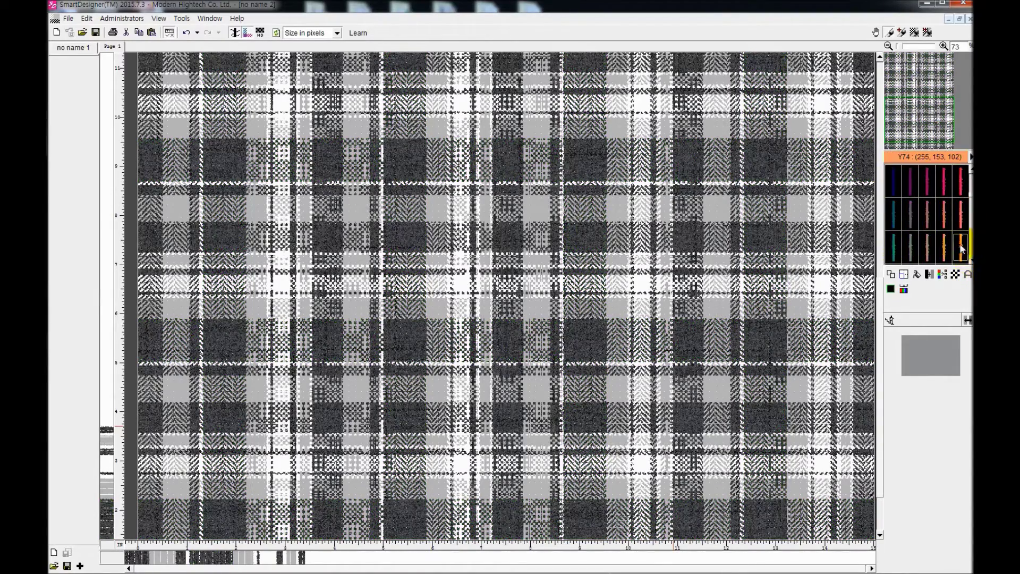
pyautogui.click(927, 216)
pyautogui.click(911, 216)
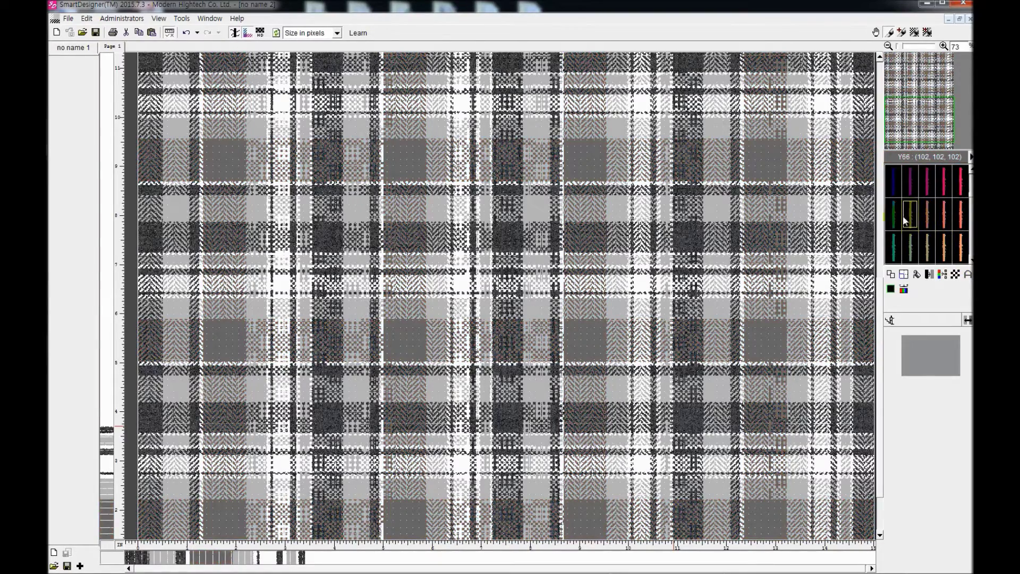
pyautogui.click(898, 216)
pyautogui.click(897, 236)
pyautogui.click(915, 250)
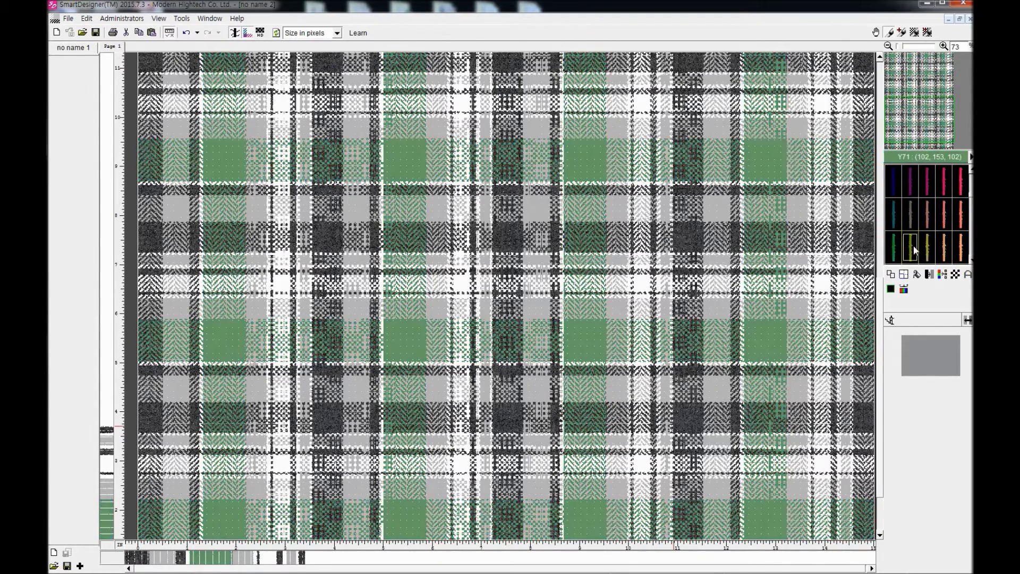
pyautogui.click(930, 247)
pyautogui.click(944, 248)
pyautogui.click(959, 250)
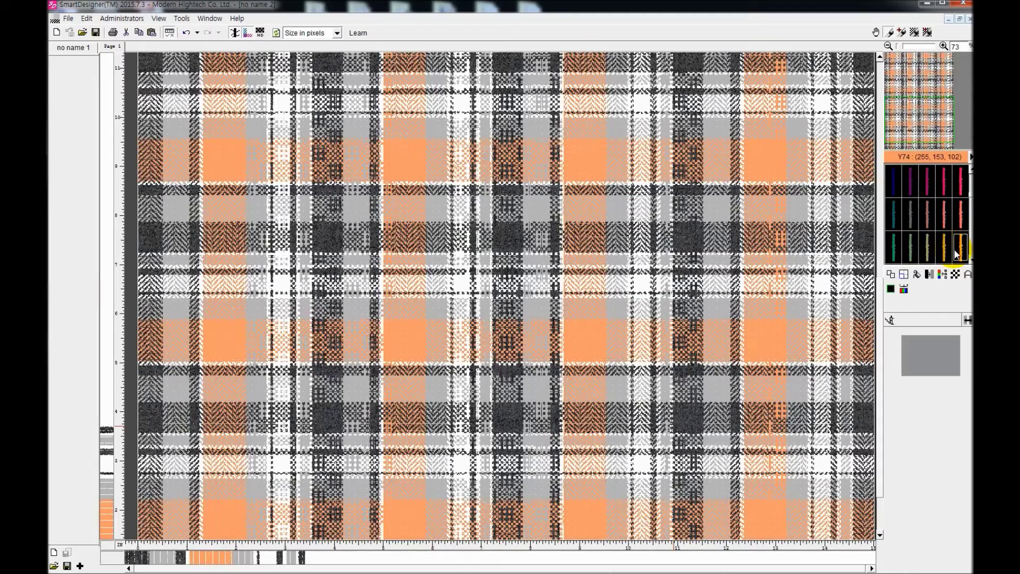
pyautogui.click(930, 252)
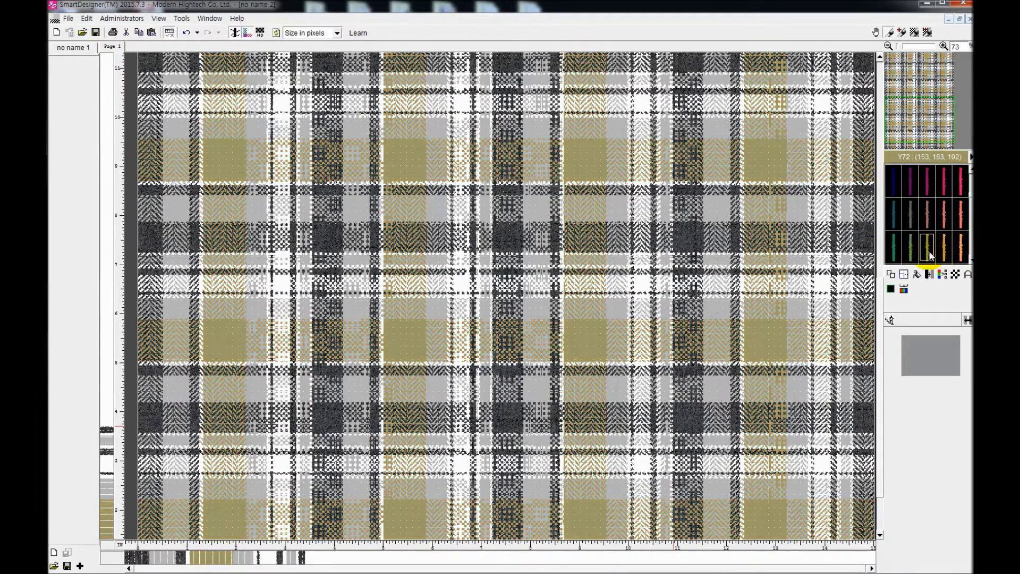
# Try bright green yarns around Y81 and purple to magenta yarns around Y87 on the wide stripes
pyautogui.click(971, 260)
pyautogui.click(971, 260)
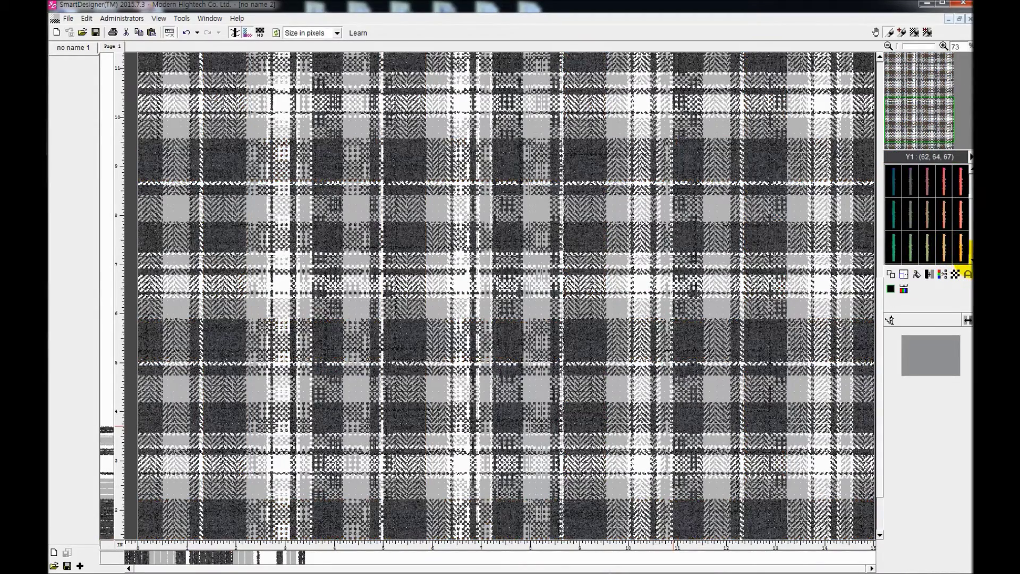
pyautogui.click(972, 260)
pyautogui.click(931, 218)
pyautogui.click(898, 218)
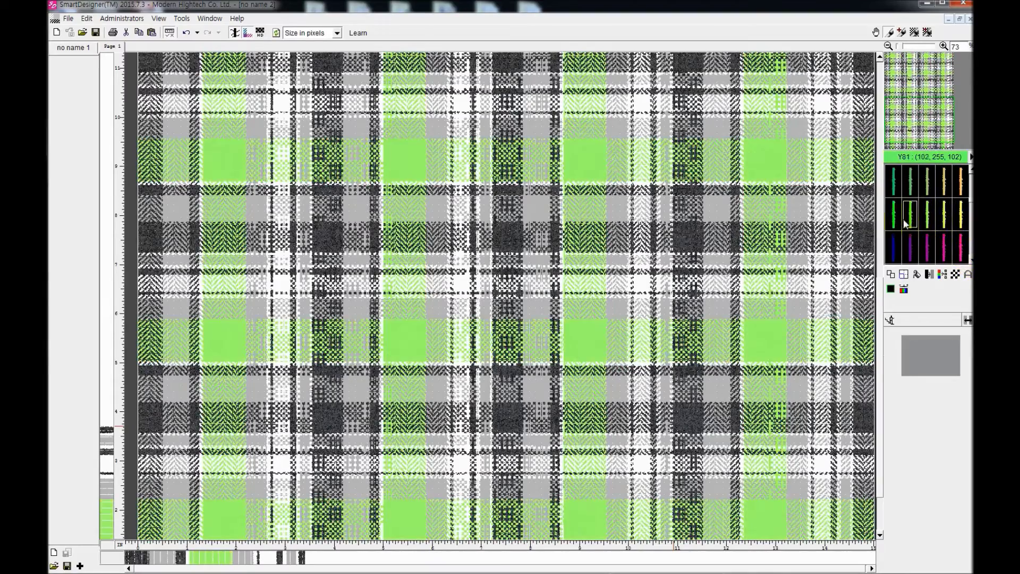
pyautogui.click(895, 244)
pyautogui.click(910, 245)
pyautogui.click(927, 245)
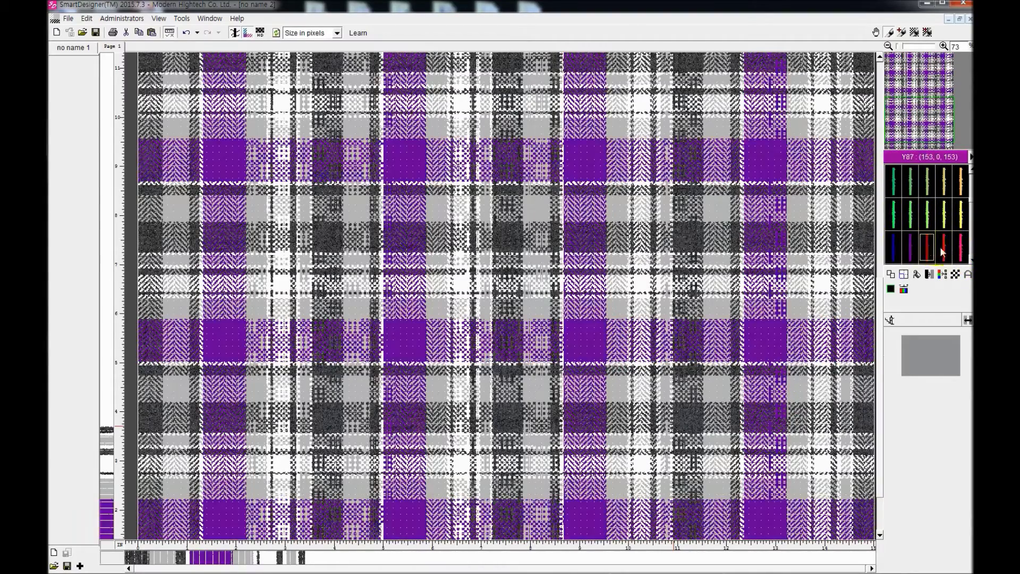
pyautogui.click(944, 245)
pyautogui.click(961, 247)
# Compare yarns Y97 and Y95, and recolour the wide mid-grey warp and weft stripes with teal yarn Y96
pyautogui.scroll(-2, 969, 261)
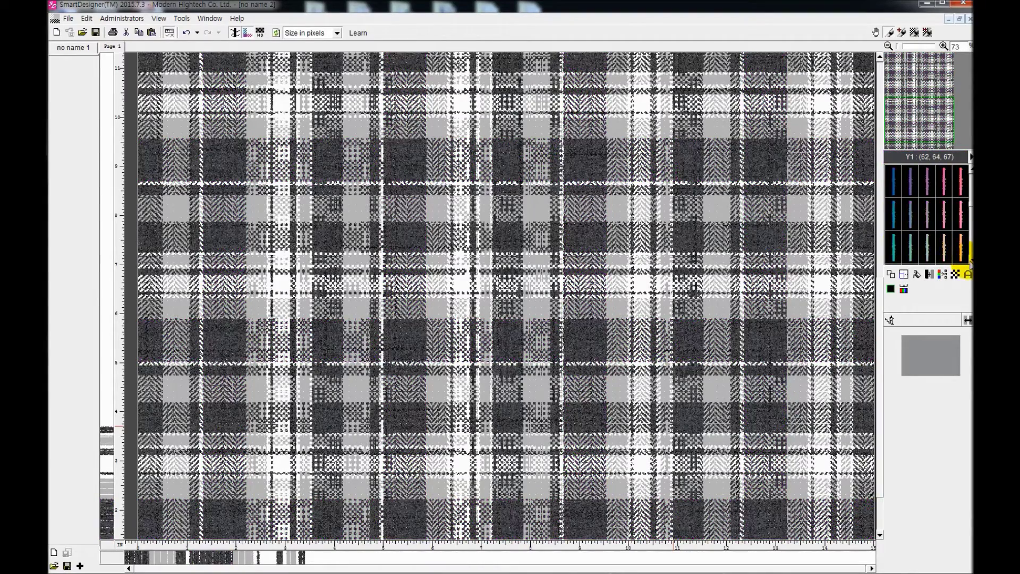
pyautogui.click(956, 219)
pyautogui.click(948, 223)
pyautogui.click(927, 223)
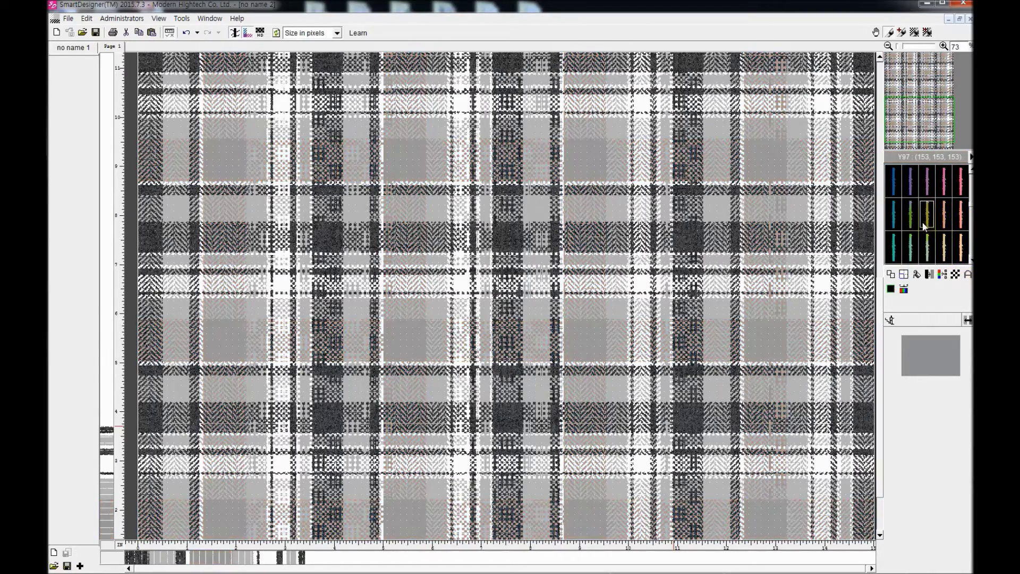
pyautogui.click(908, 224)
pyautogui.click(895, 225)
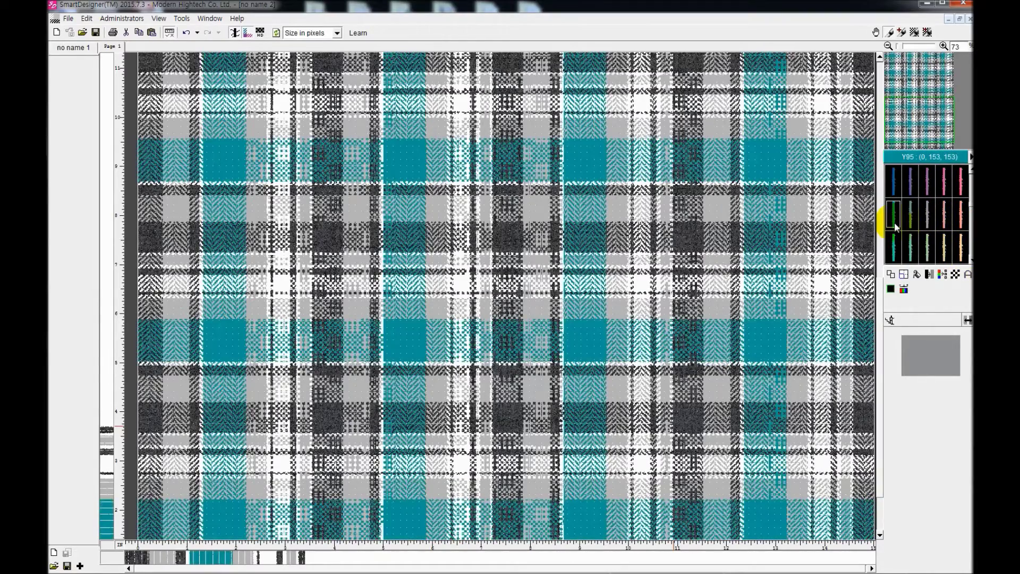
pyautogui.click(908, 227)
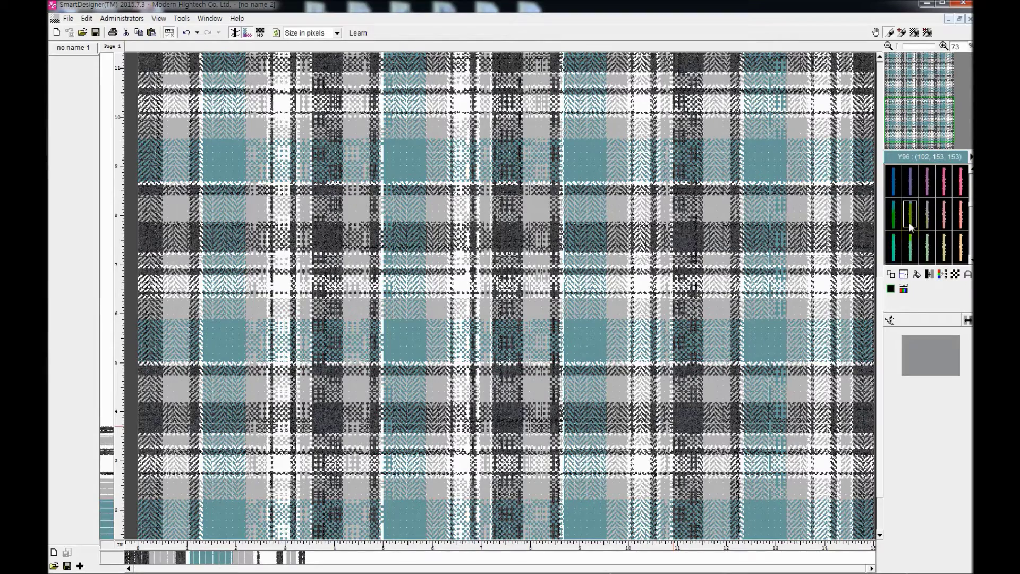
pyautogui.press('Escape')
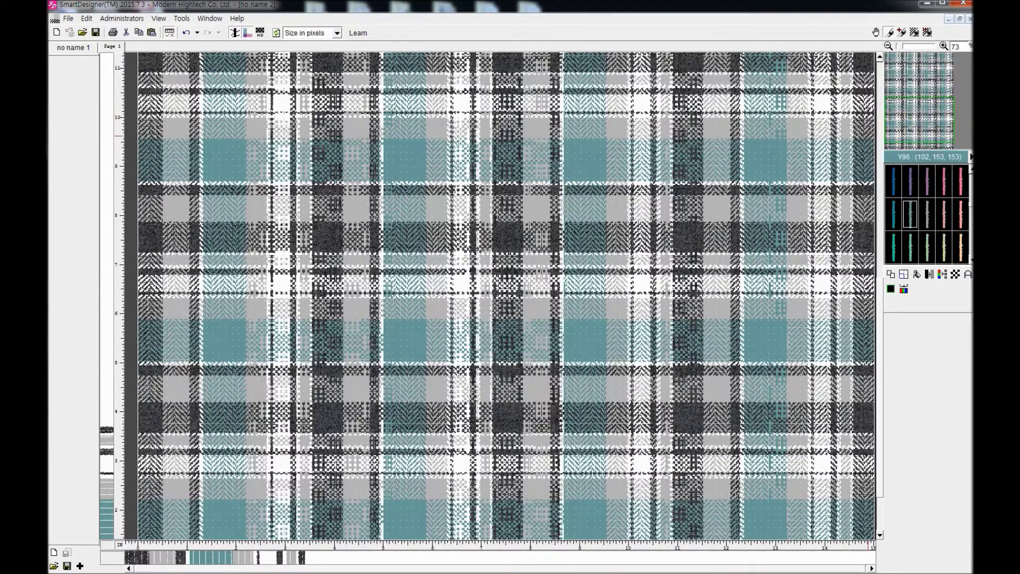
# Open the warp and weft editor and set the first four warp weave sections to 120, 50, 50 and 90 yarns
pyautogui.rightClick(217, 555)
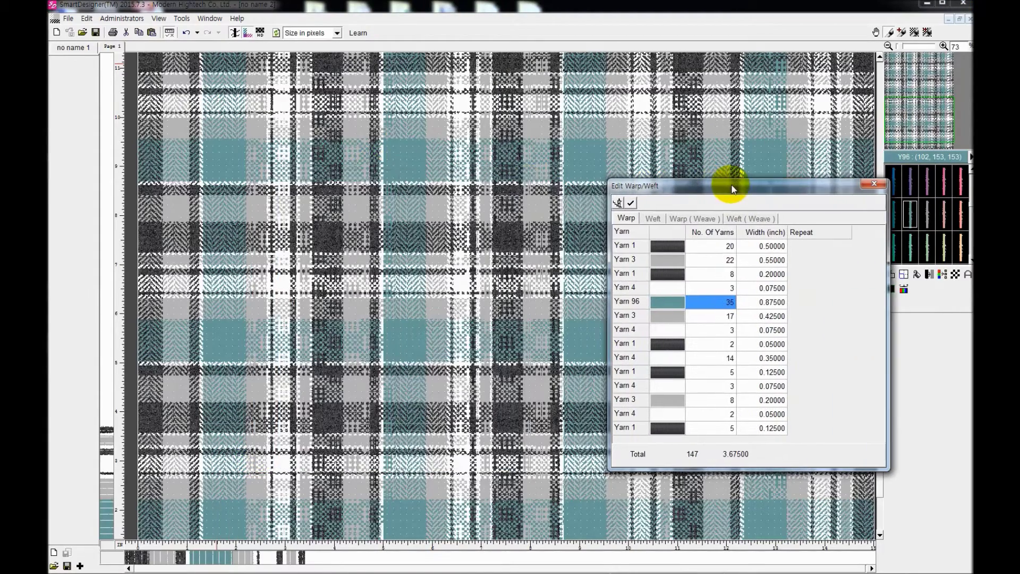
pyautogui.click(659, 218)
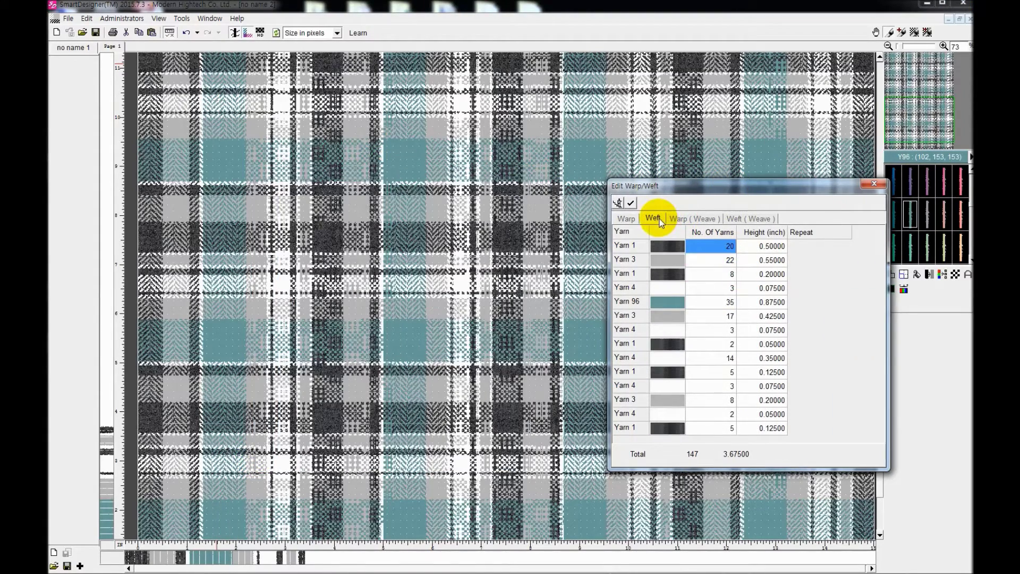
pyautogui.click(684, 220)
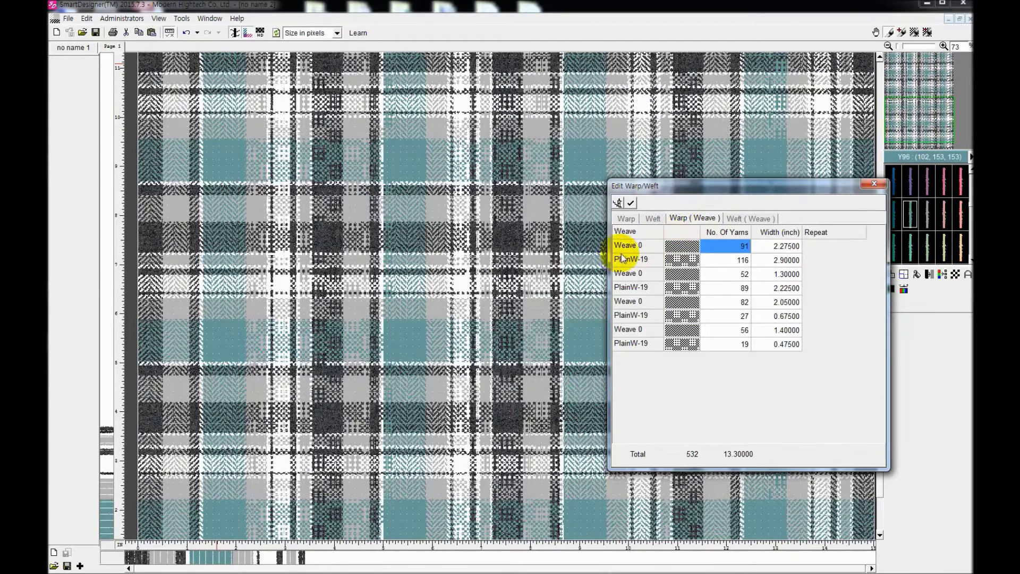
pyautogui.click(768, 219)
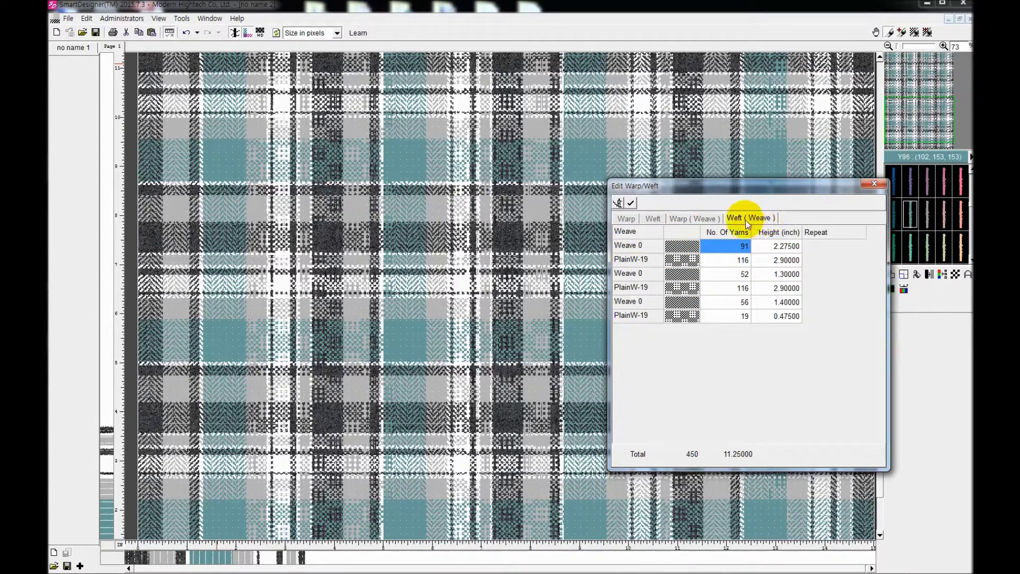
pyautogui.click(693, 218)
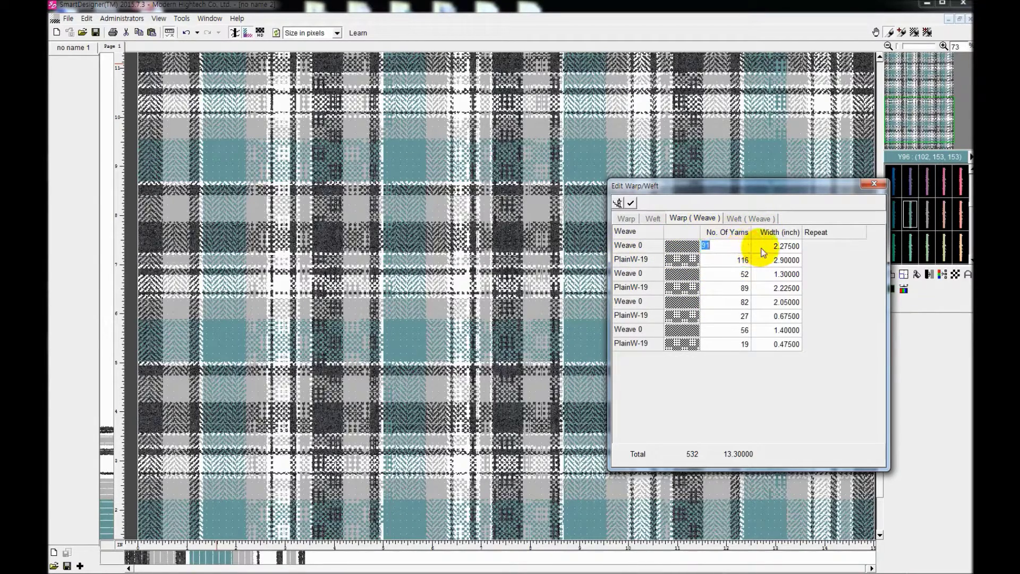
pyautogui.write('1')
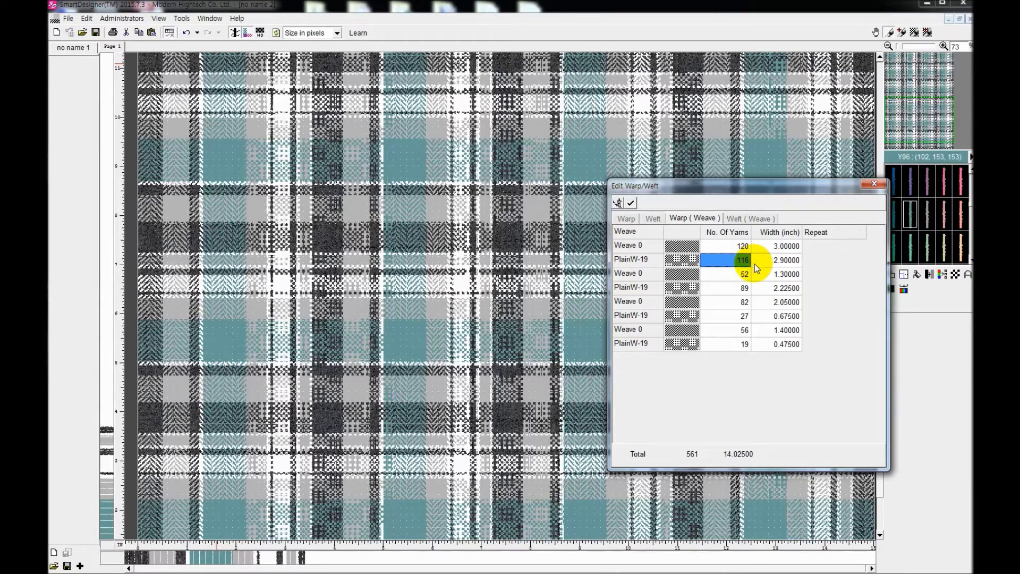
pyautogui.write('50')
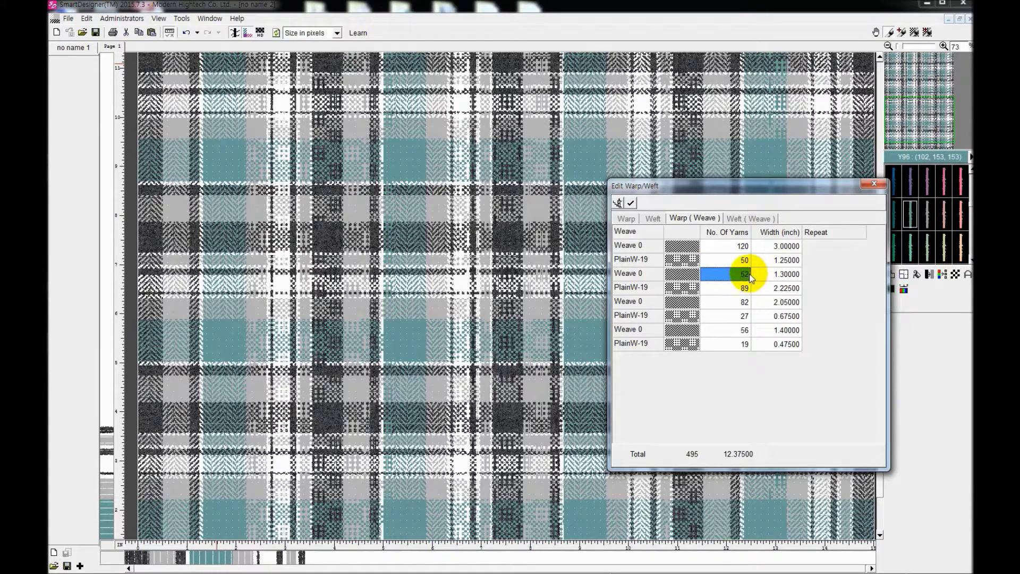
pyautogui.write('50')
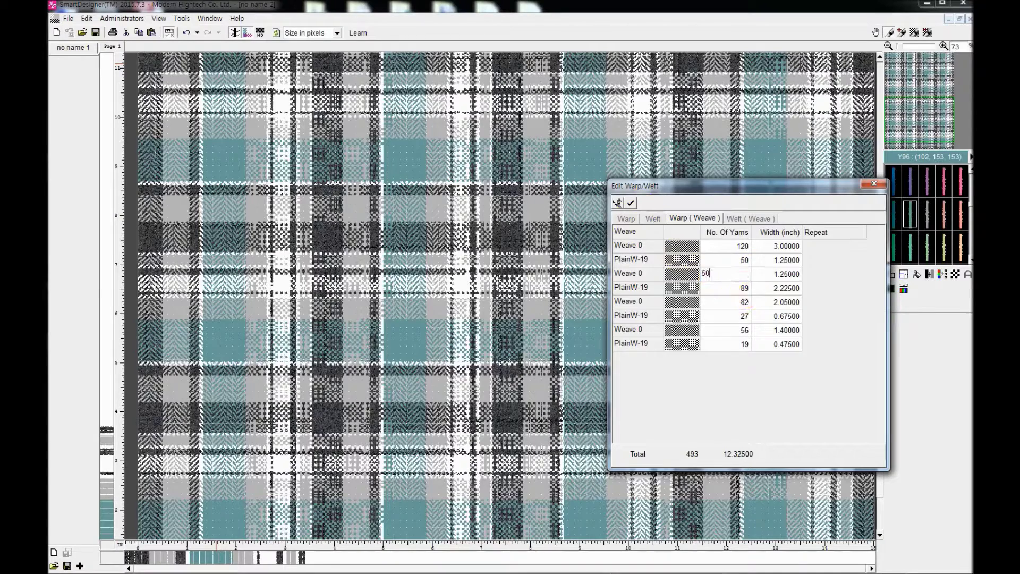
pyautogui.click(753, 293)
pyautogui.write('9')
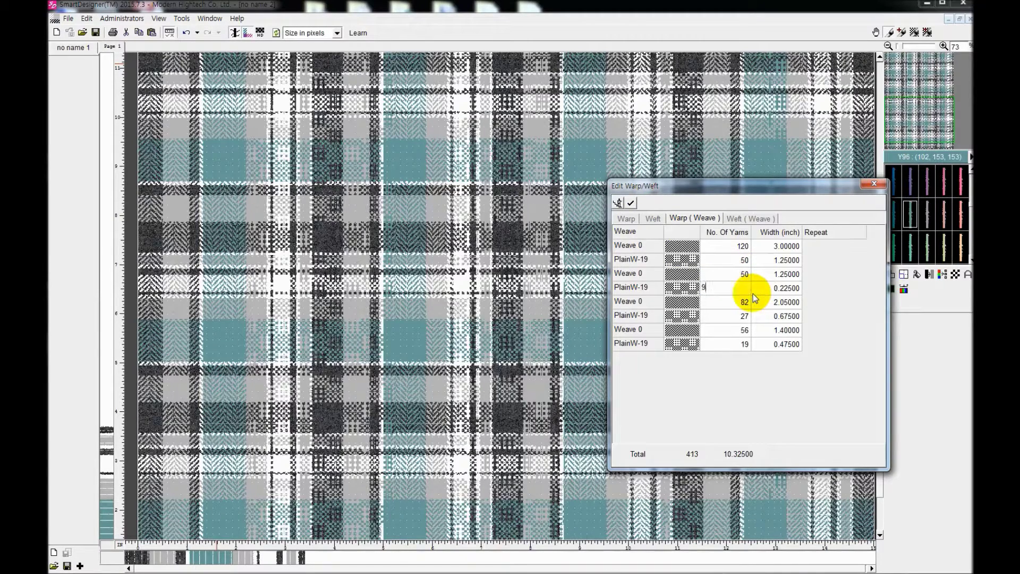
pyautogui.write('0')
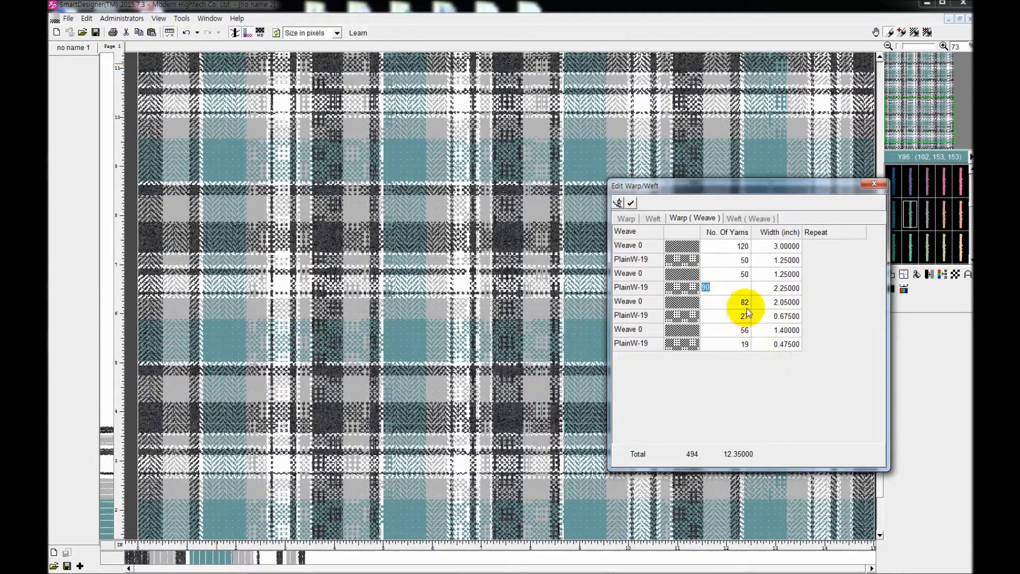